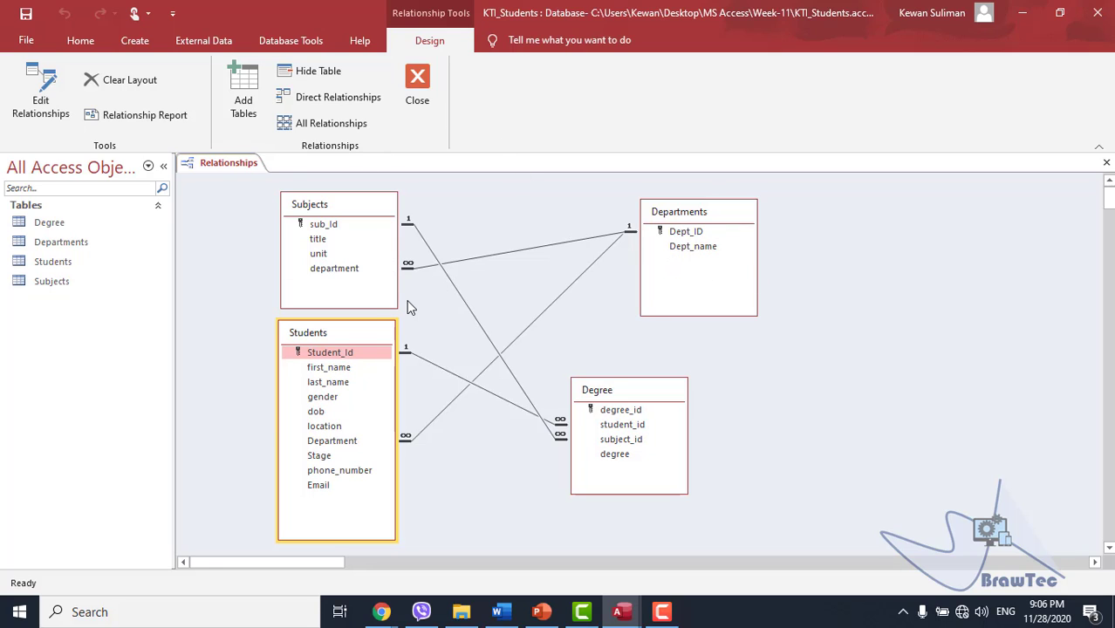
# - Close the Relationships window without saving the changes to its layout
pyautogui.click(248, 169)
pyautogui.rightClick(249, 170)
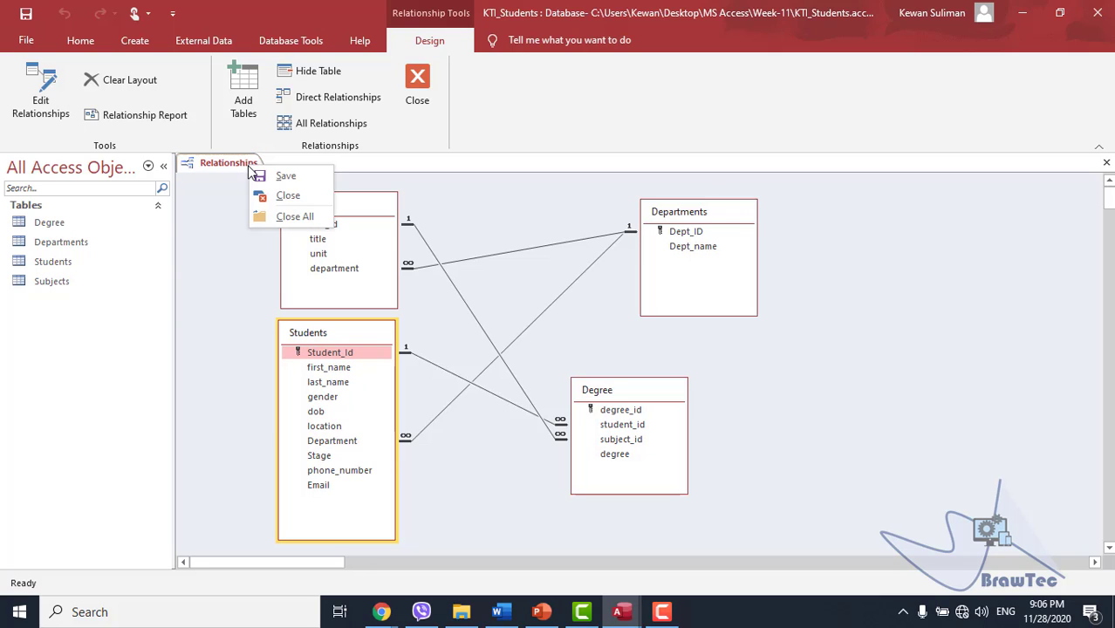
pyautogui.click(514, 217)
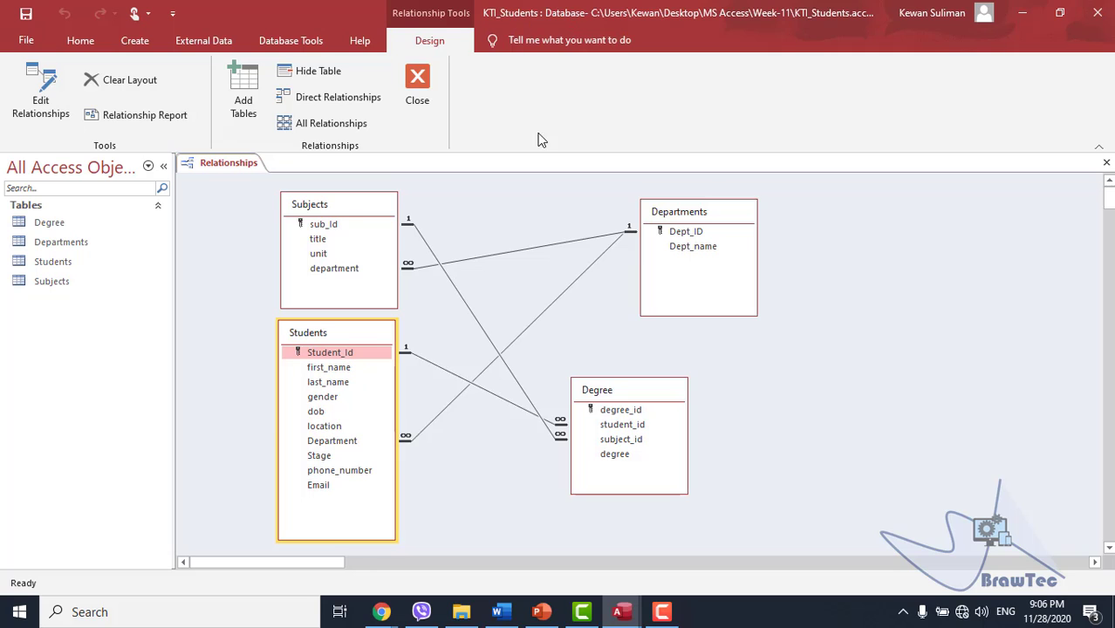
pyautogui.rightClick(233, 173)
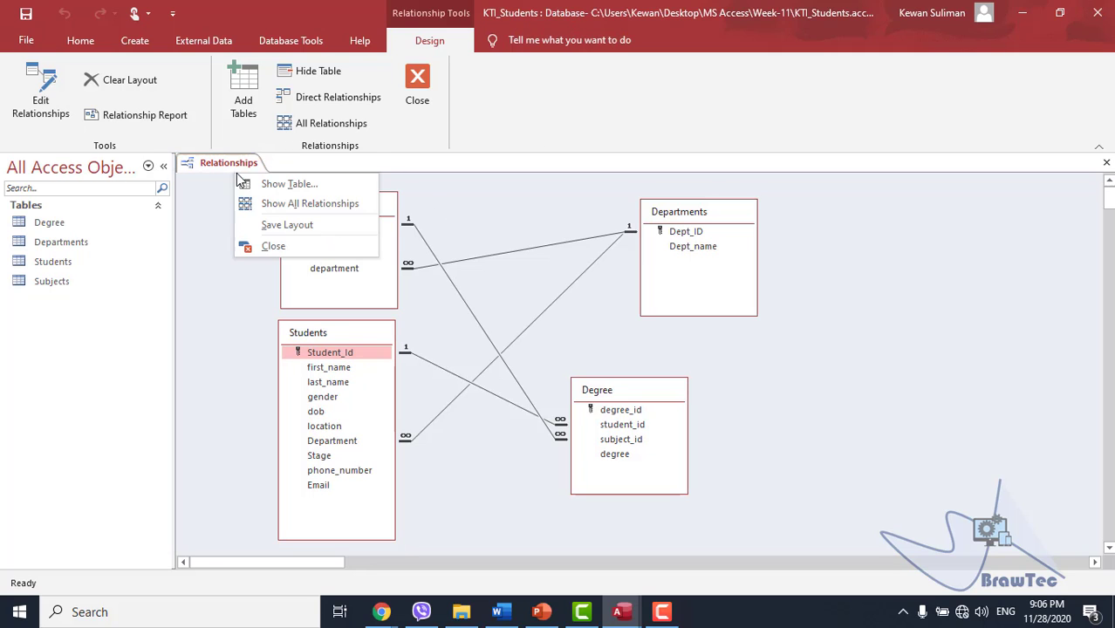
pyautogui.click(296, 248)
pyautogui.click(559, 349)
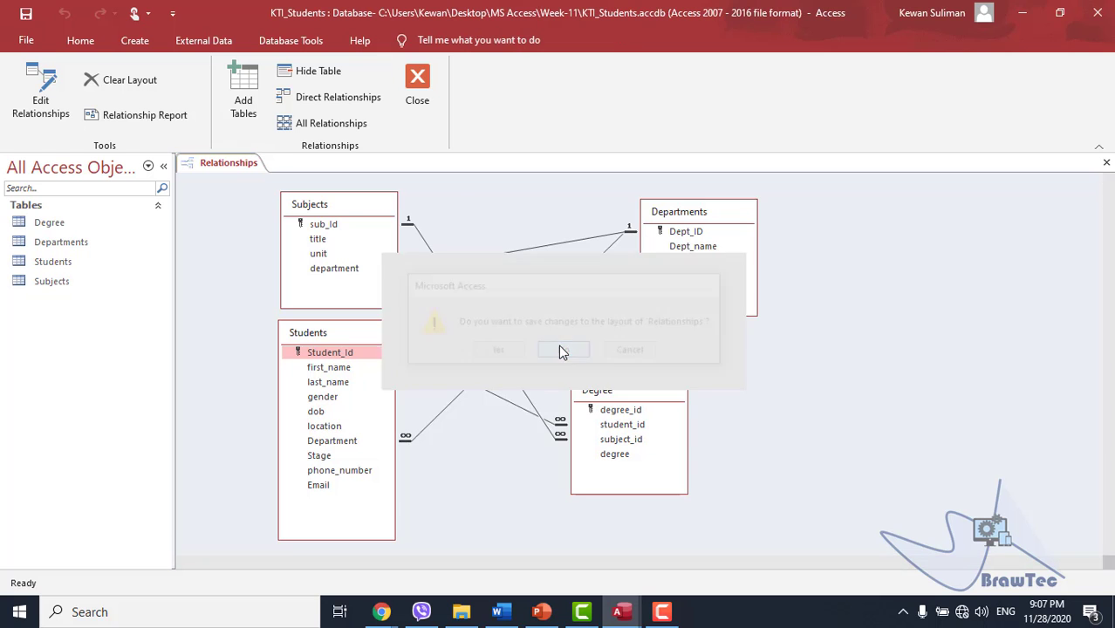
# - Switch to the Word document Examples.docx and read task 5 under KTI Students, about each student's average mark
pyautogui.click(498, 612)
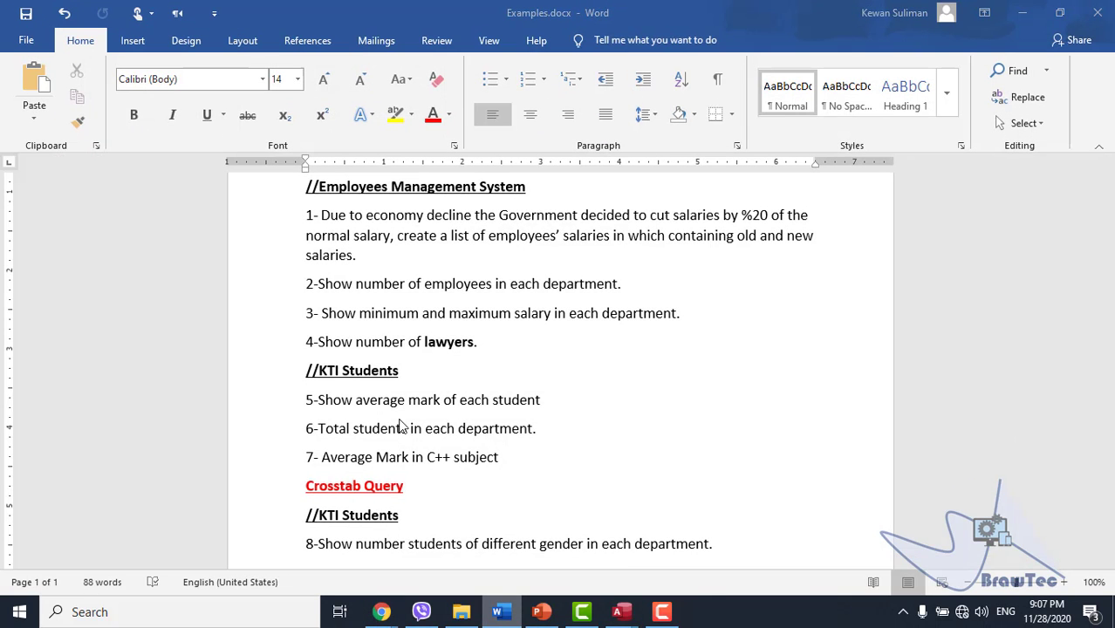
pyautogui.click(334, 389)
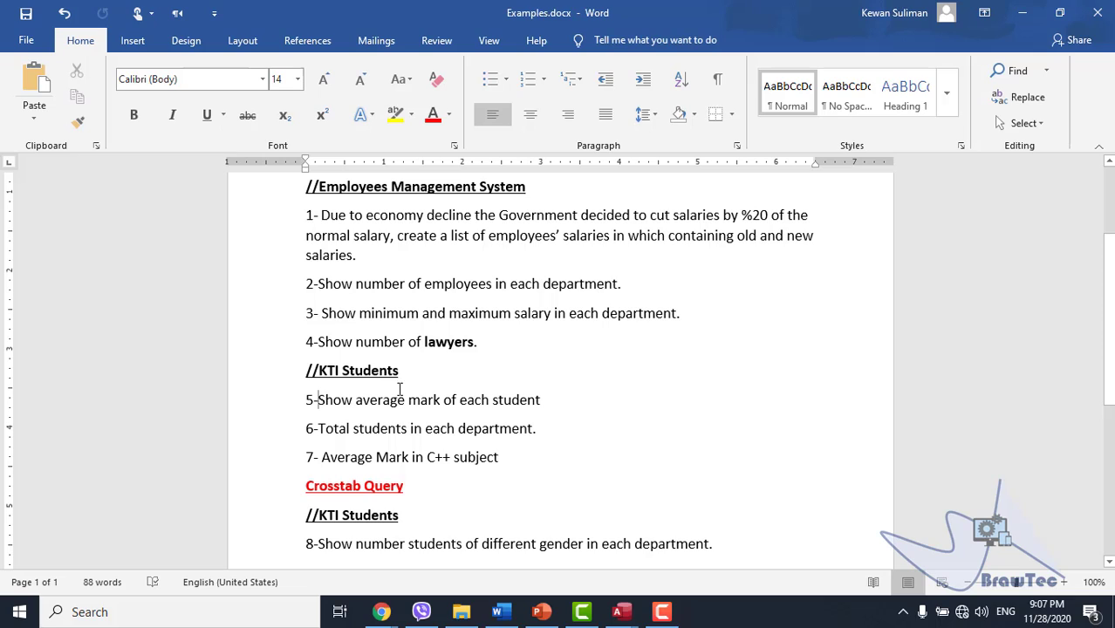
pyautogui.moveTo(317, 400); pyautogui.dragTo(530, 400)
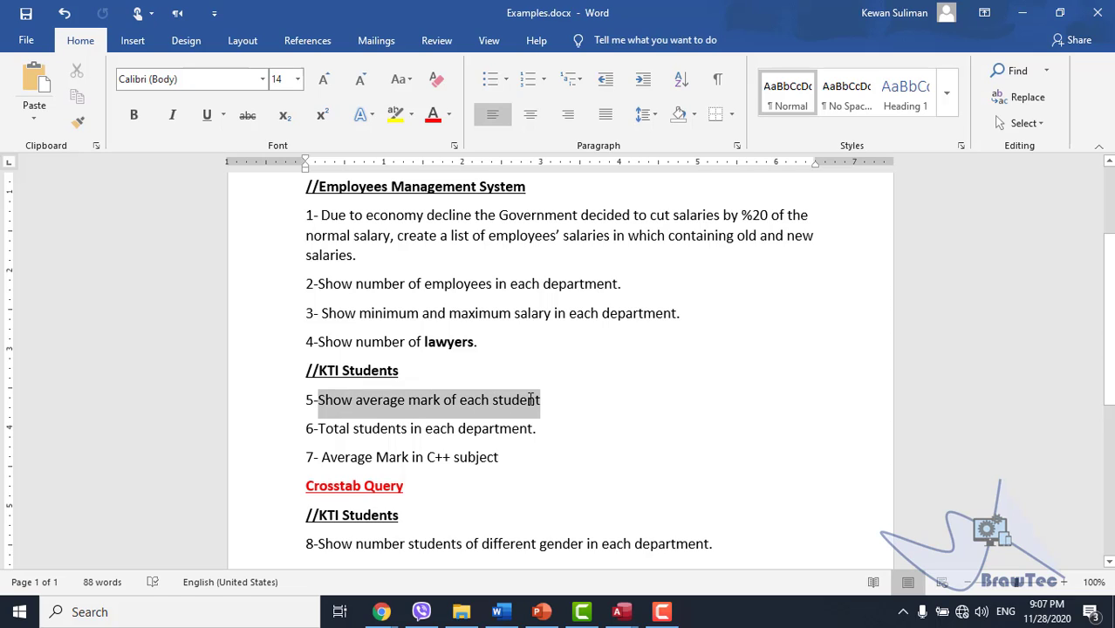
pyautogui.click(387, 402)
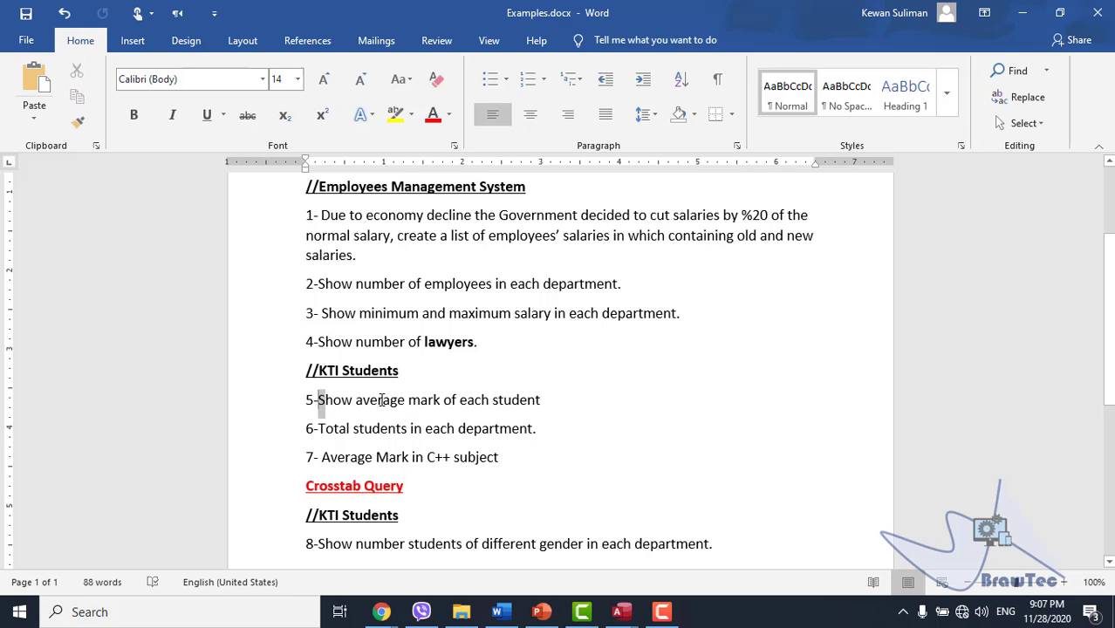
pyautogui.moveTo(319, 399); pyautogui.dragTo(526, 407)
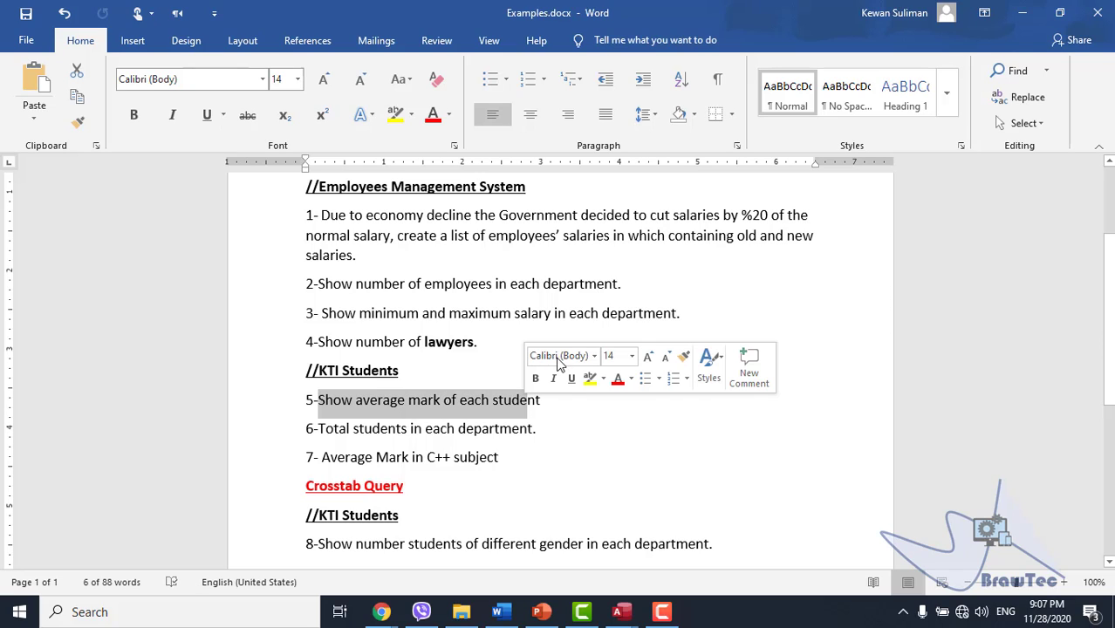
pyautogui.click(531, 399)
pyautogui.moveTo(548, 398); pyautogui.dragTo(443, 402)
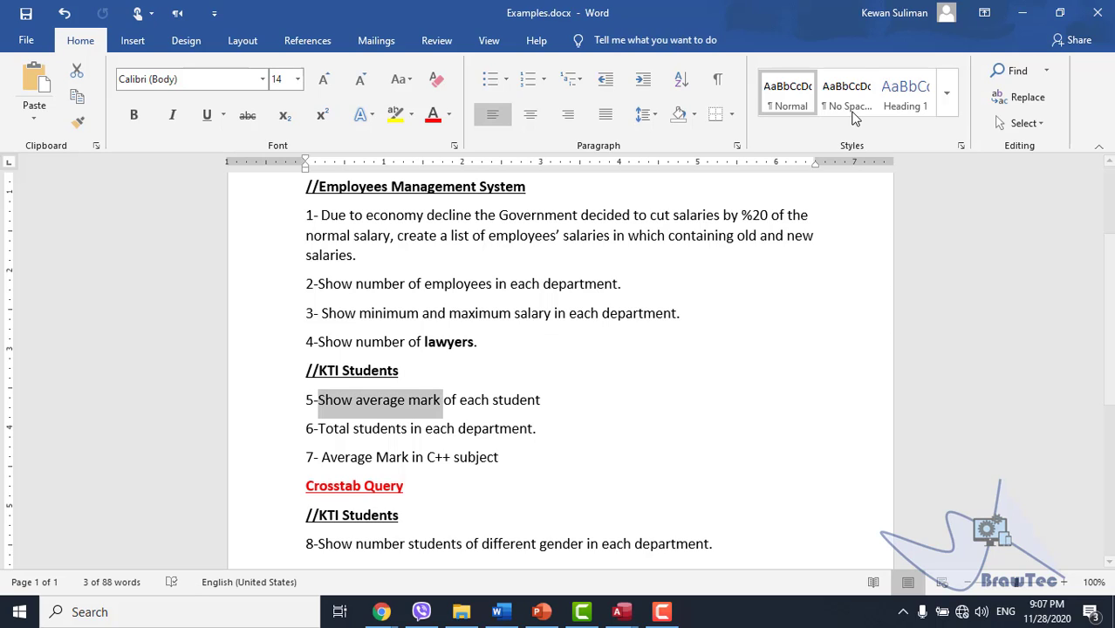
# - Return to Access and start a new query in design view containing the Students and Degree tables
pyautogui.click(1017, 16)
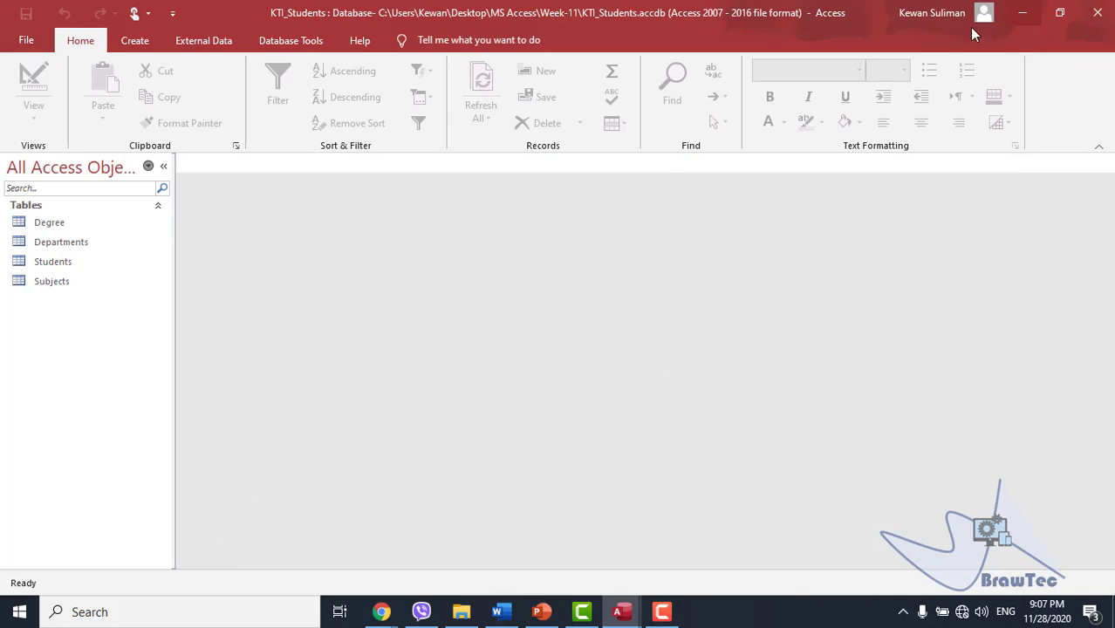
pyautogui.click(144, 43)
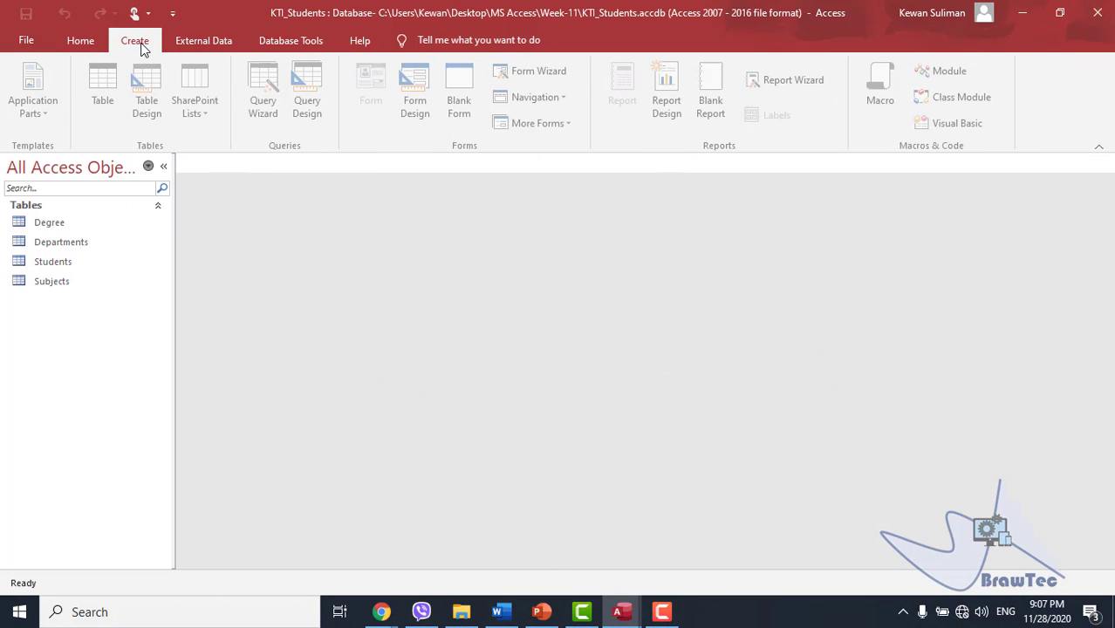
pyautogui.click(309, 103)
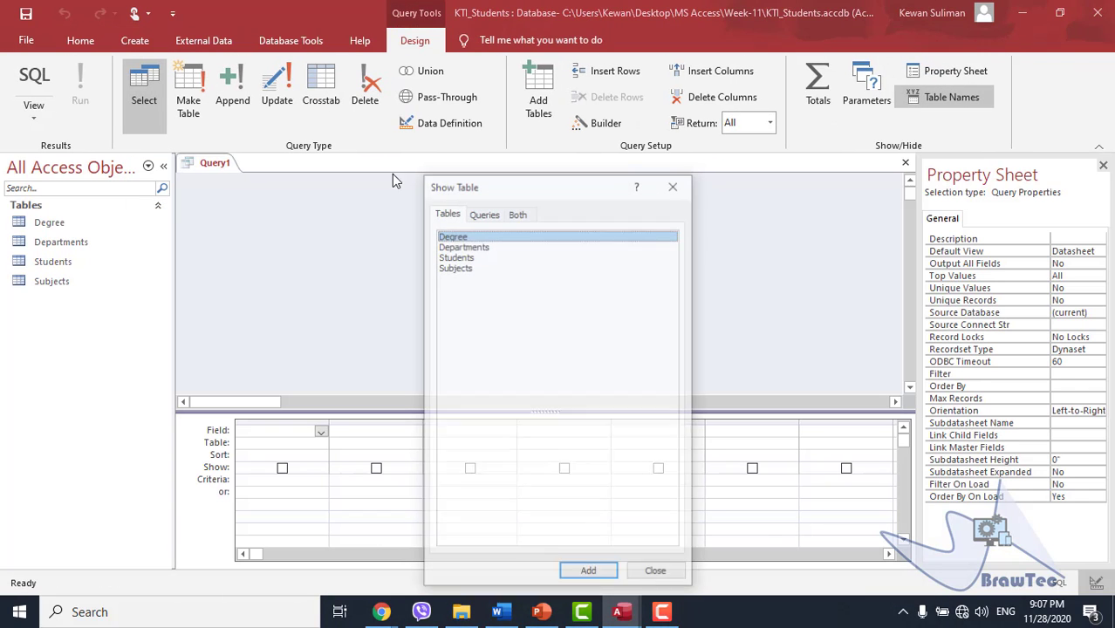
pyautogui.doubleClick(461, 257)
pyautogui.moveTo(533, 187); pyautogui.dragTo(603, 189)
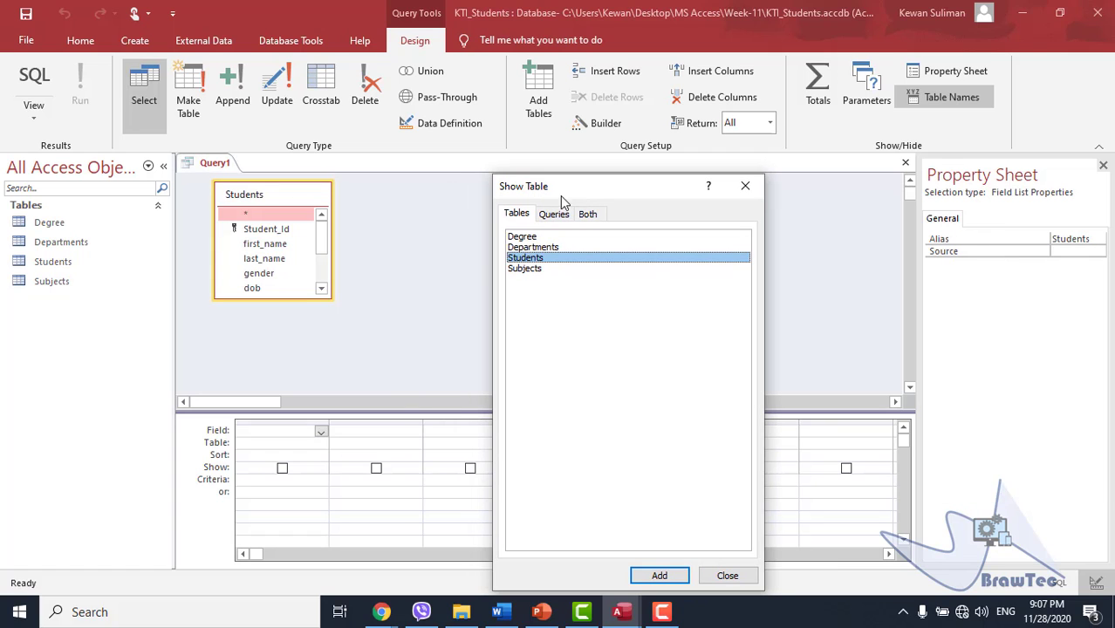
pyautogui.doubleClick(524, 236)
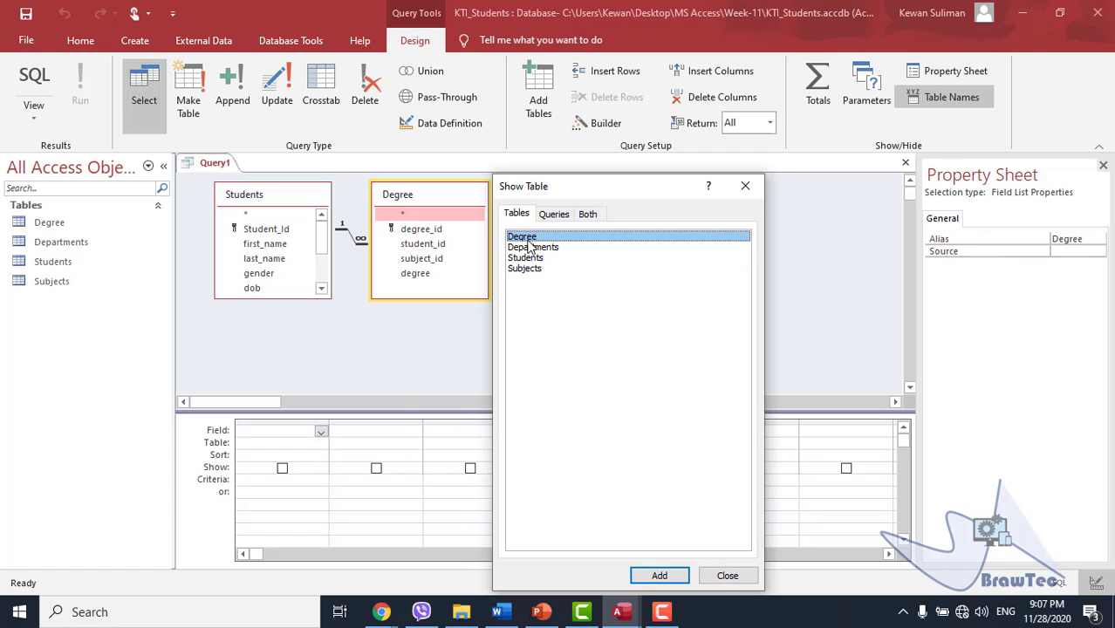
pyautogui.click(745, 186)
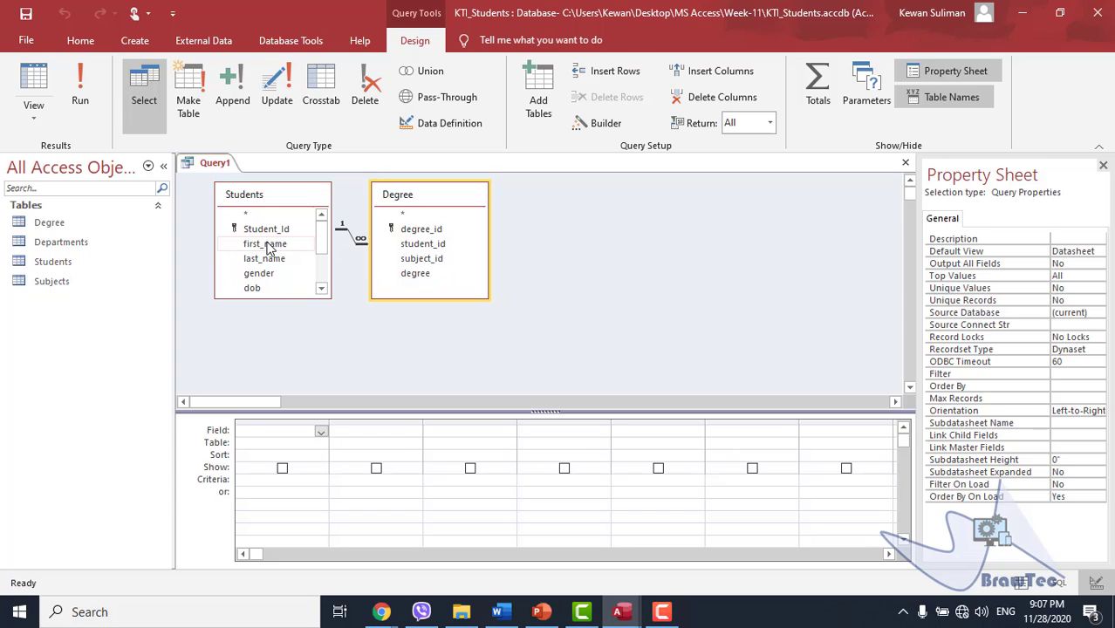
# - Add first_name and last_name from Students and degree from Degree as the query's output fields
pyautogui.click(268, 246)
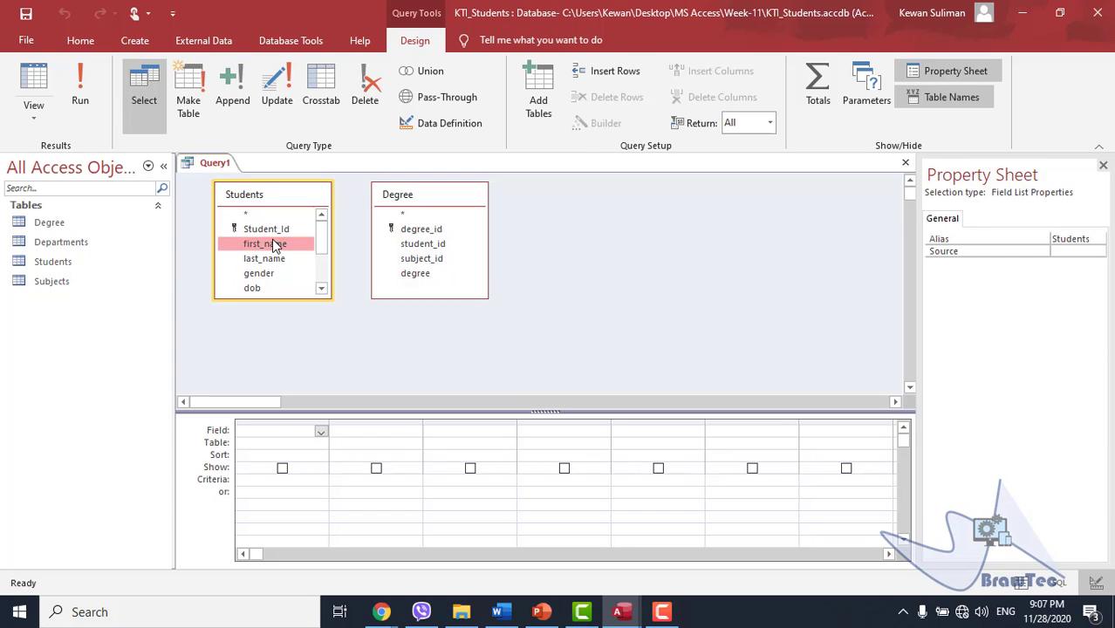
pyautogui.doubleClick(267, 245)
pyautogui.doubleClick(280, 260)
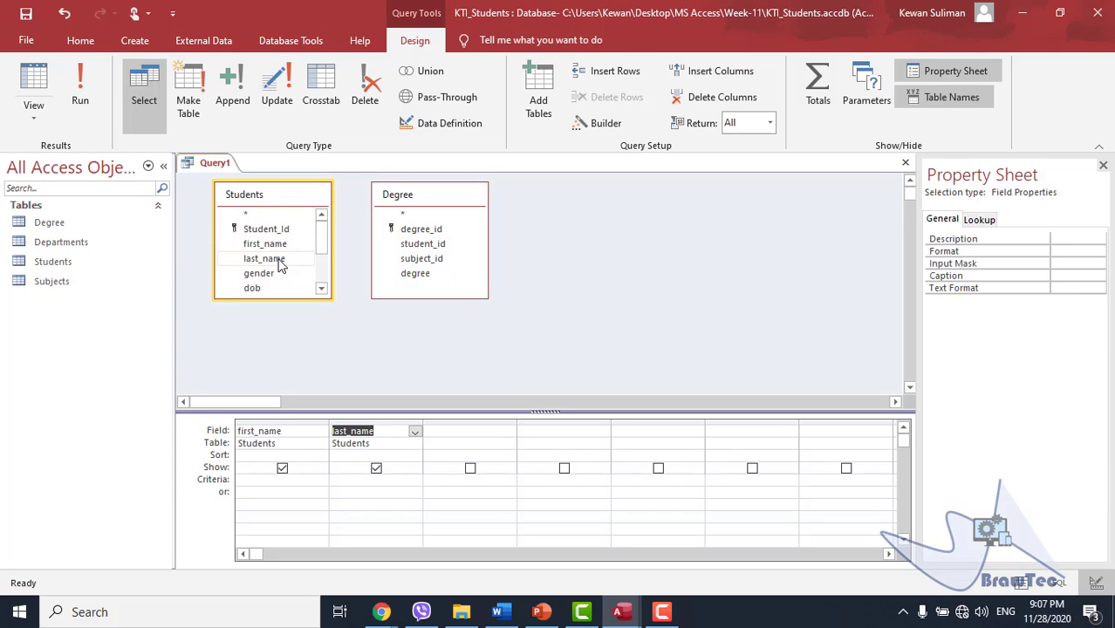
pyautogui.doubleClick(415, 274)
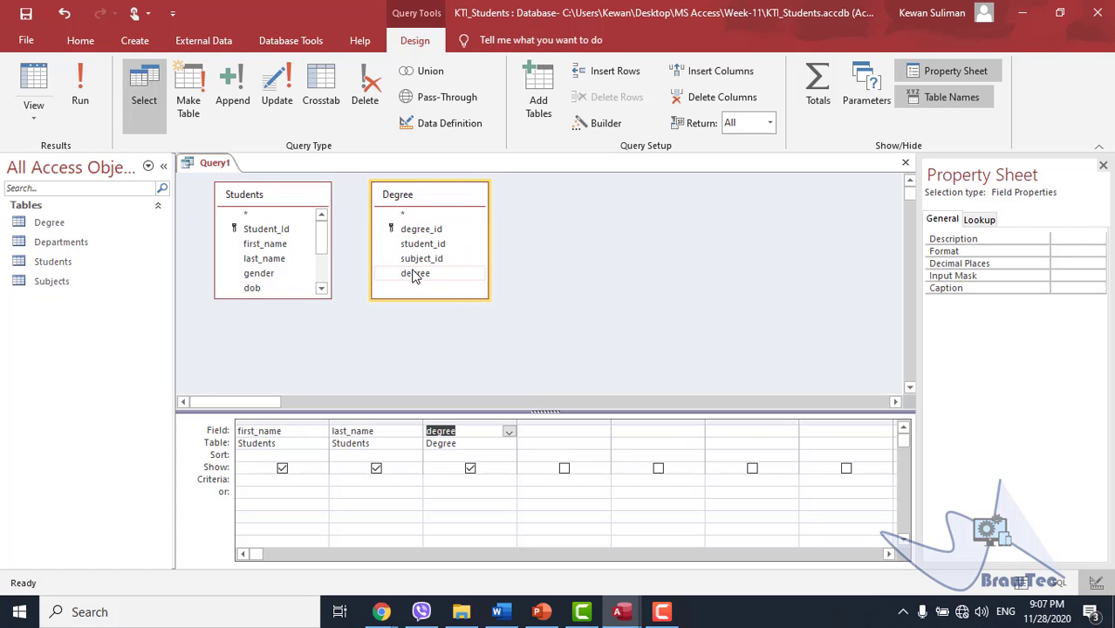
# - Turn on totals for the query and set the degree field to Avg, keeping both name fields as Group By
pyautogui.click(818, 88)
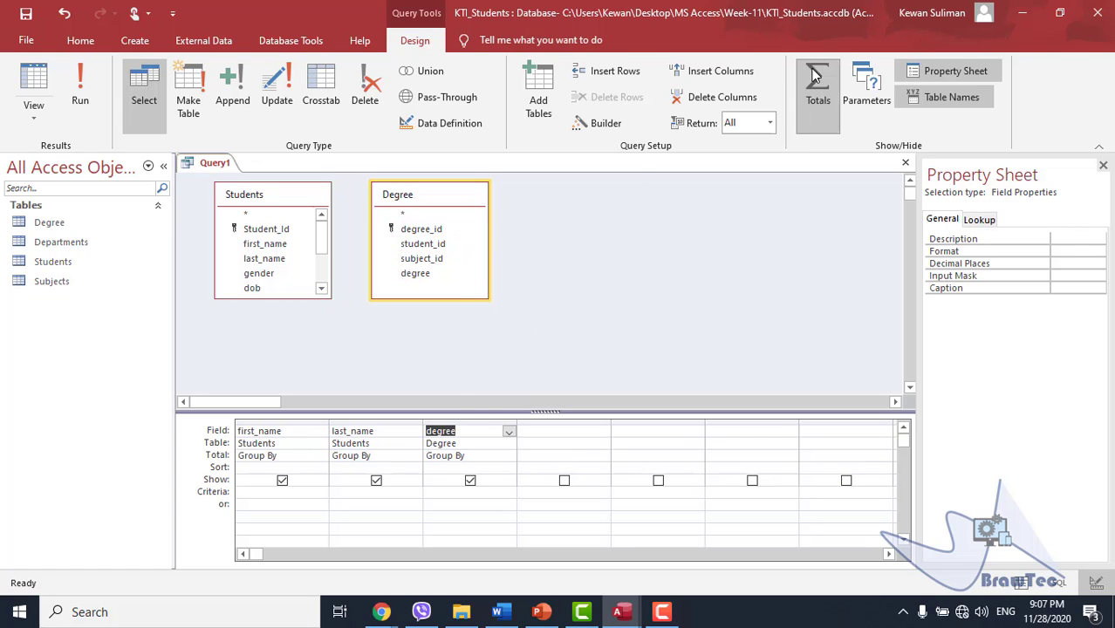
pyautogui.click(295, 453)
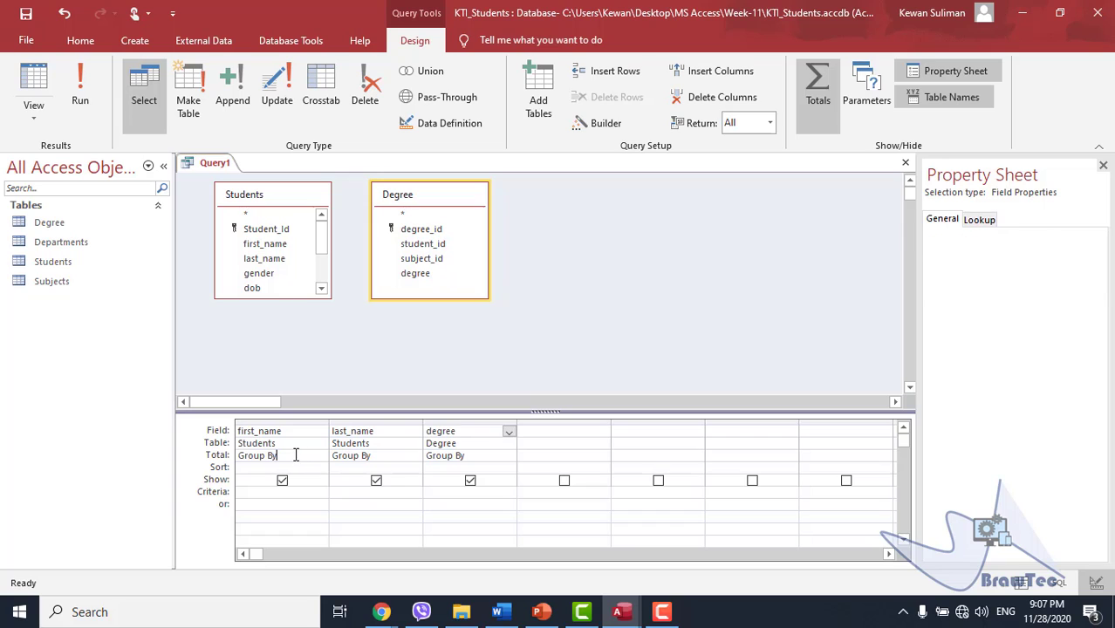
pyautogui.click(380, 457)
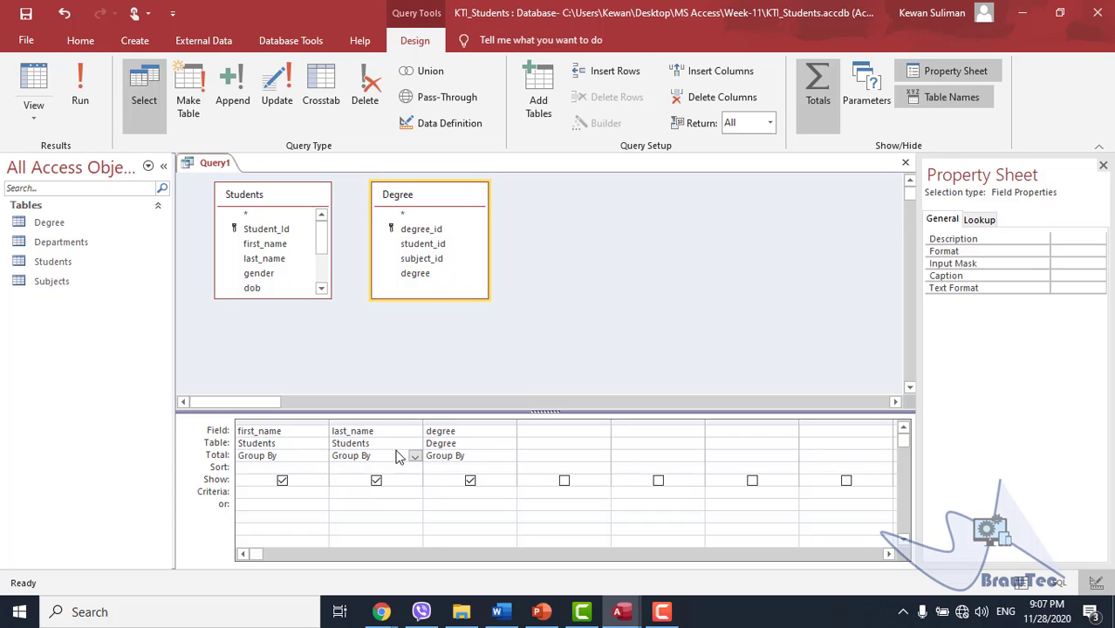
pyautogui.click(320, 468)
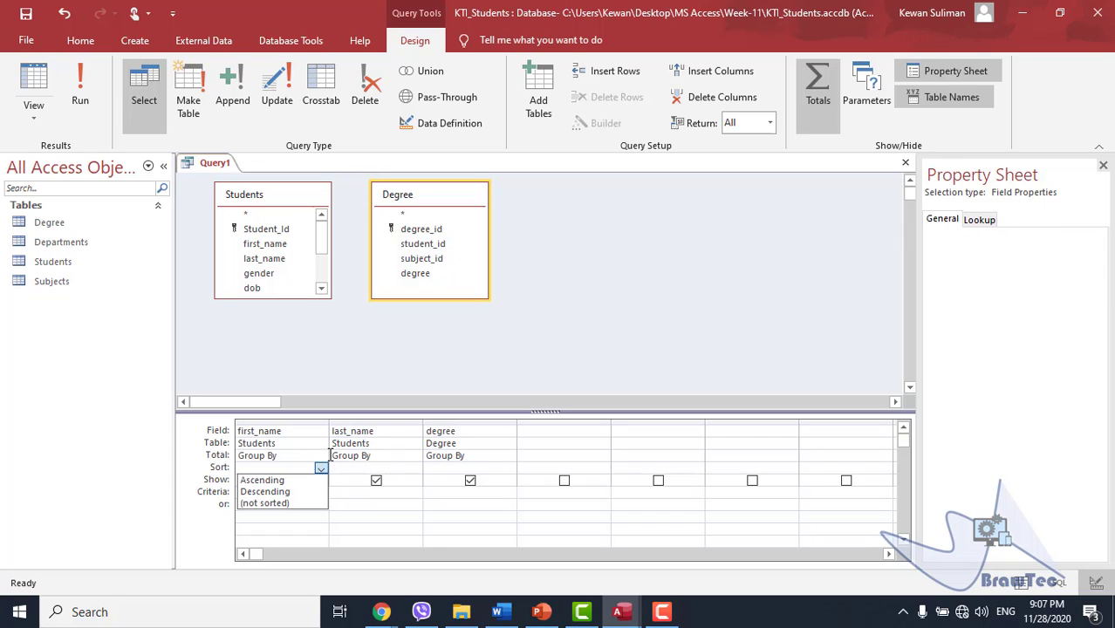
pyautogui.click(366, 456)
pyautogui.click(482, 467)
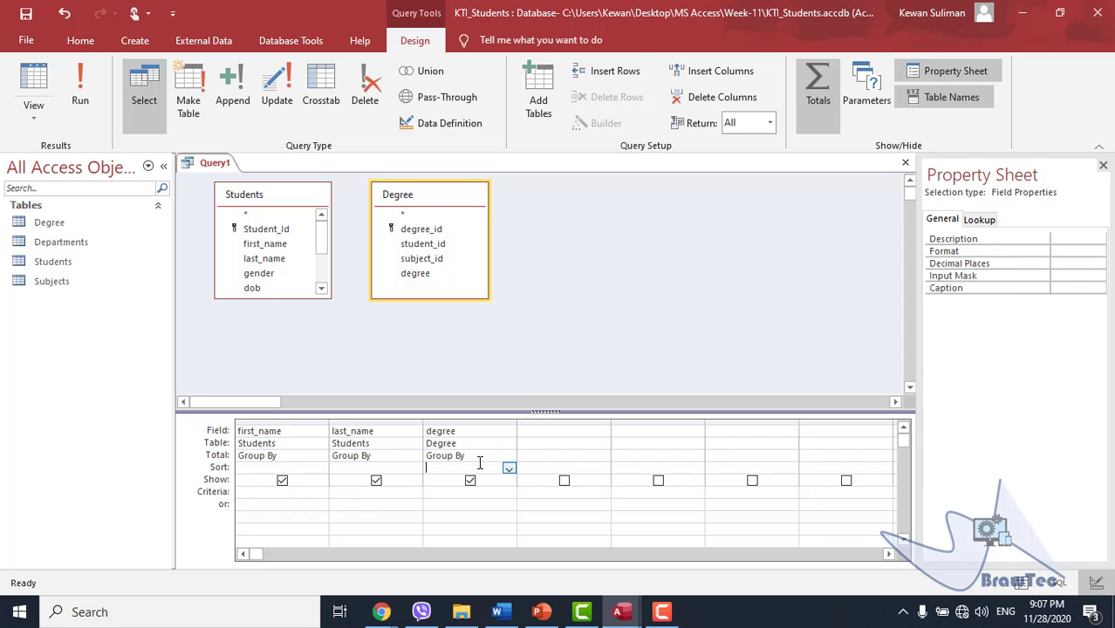
pyautogui.click(507, 456)
pyautogui.click(510, 455)
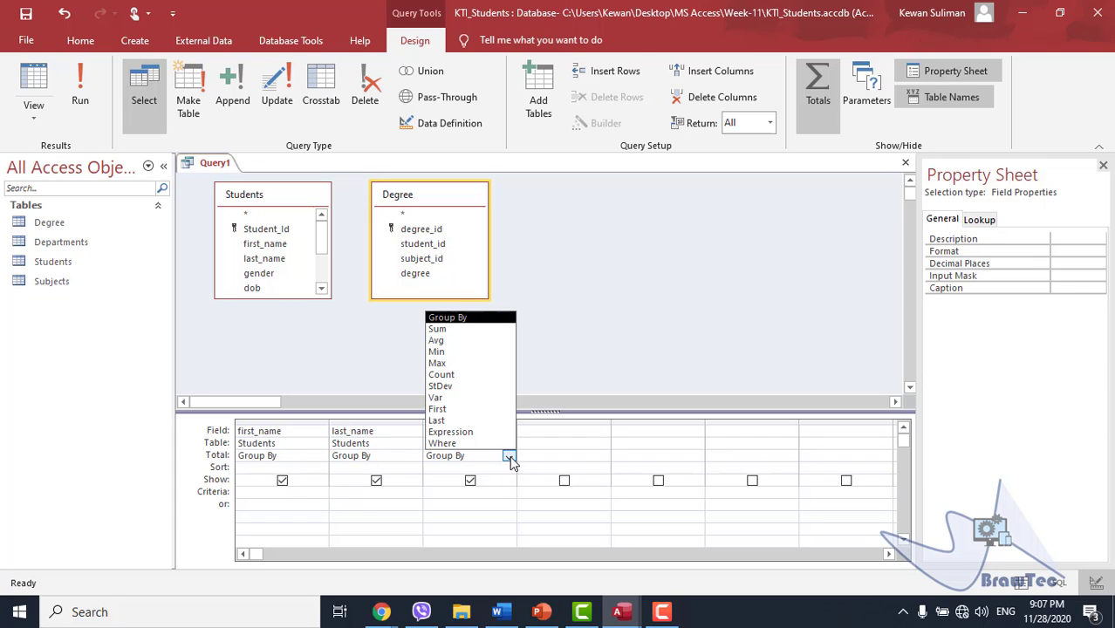
pyautogui.click(455, 342)
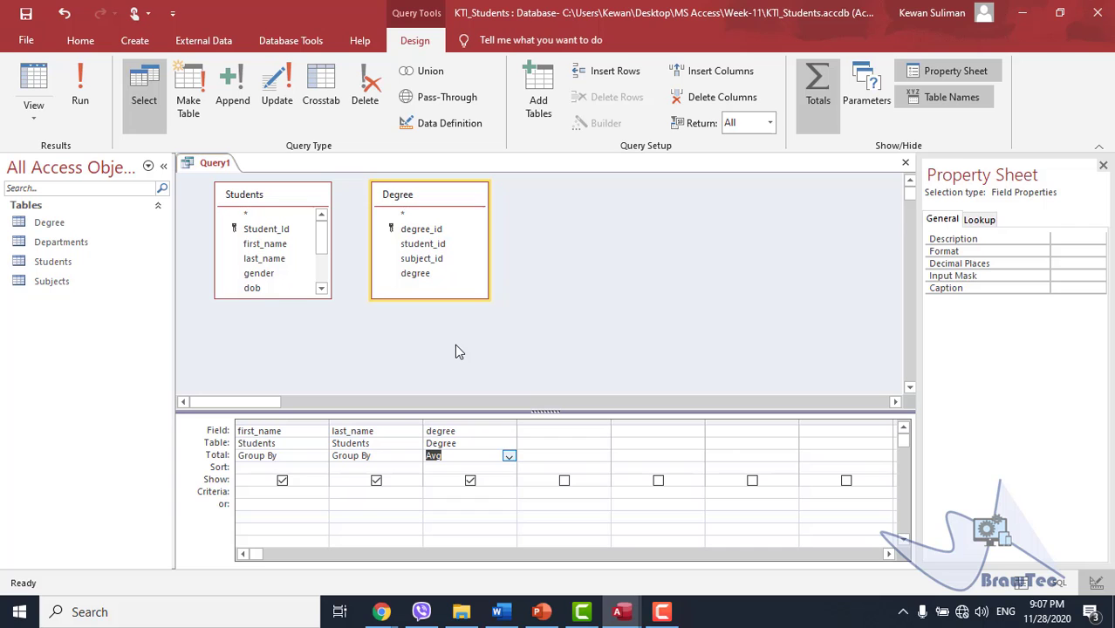
# - Run the query, widen the average degree column to fit its heading, and return to the query's design
pyautogui.click(91, 101)
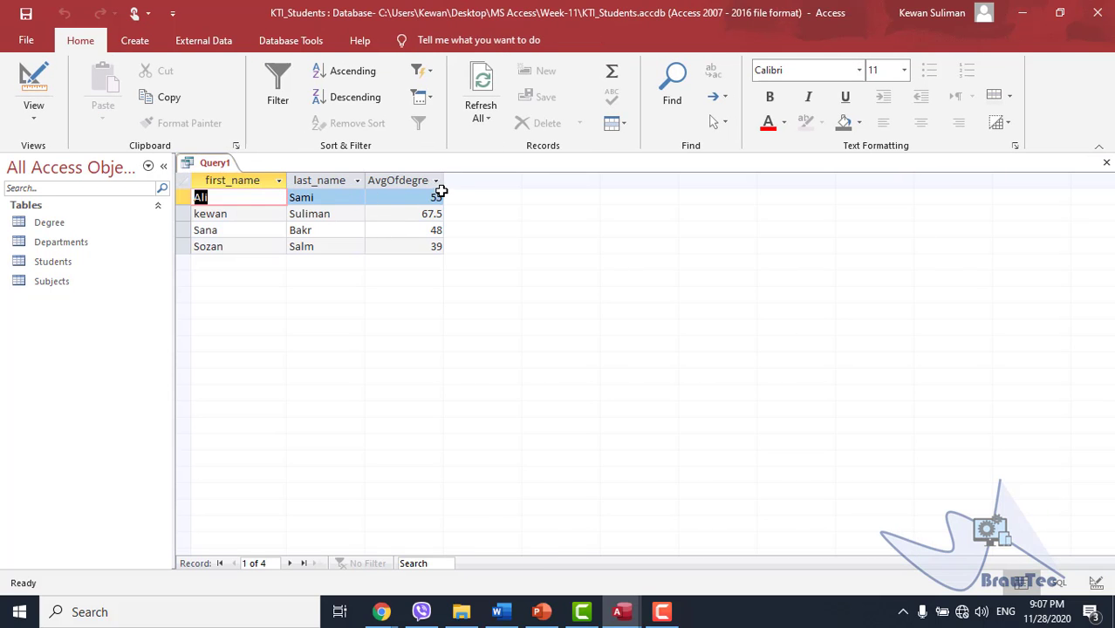
pyautogui.moveTo(444, 186); pyautogui.dragTo(489, 200)
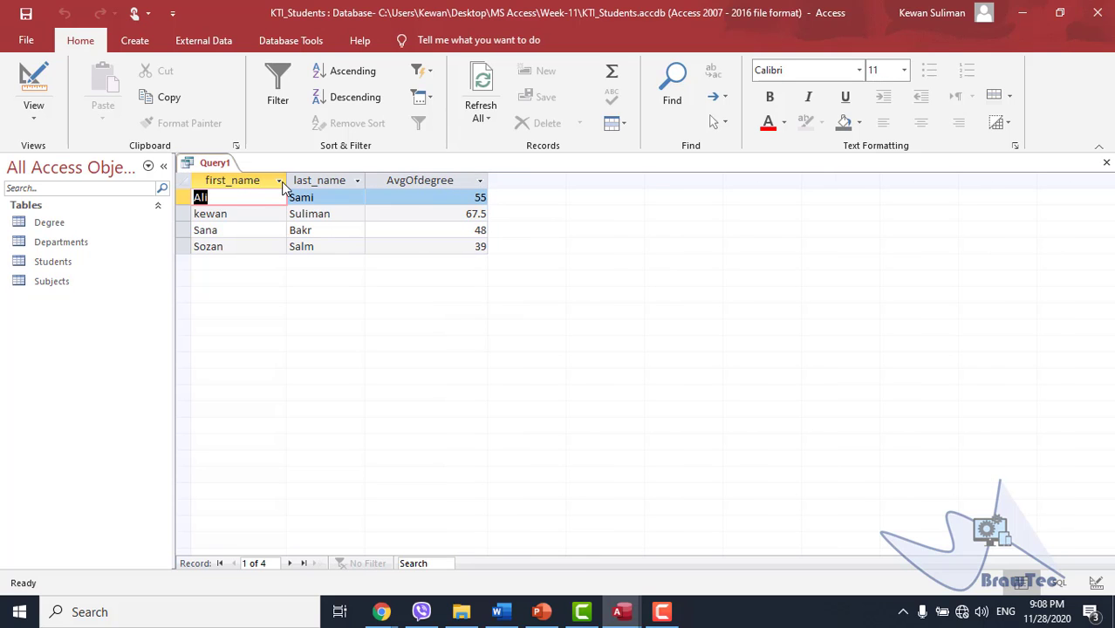
pyautogui.click(17, 65)
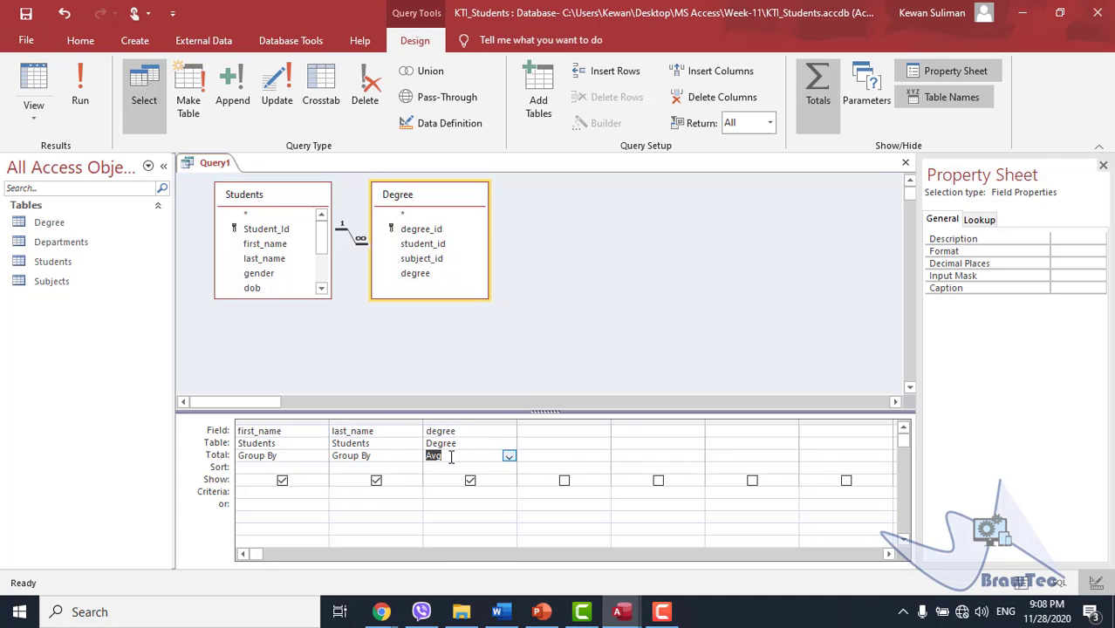
# - Review the first_name and last_name fields in the query grid, rerun the query and go back to its design
pyautogui.click(315, 431)
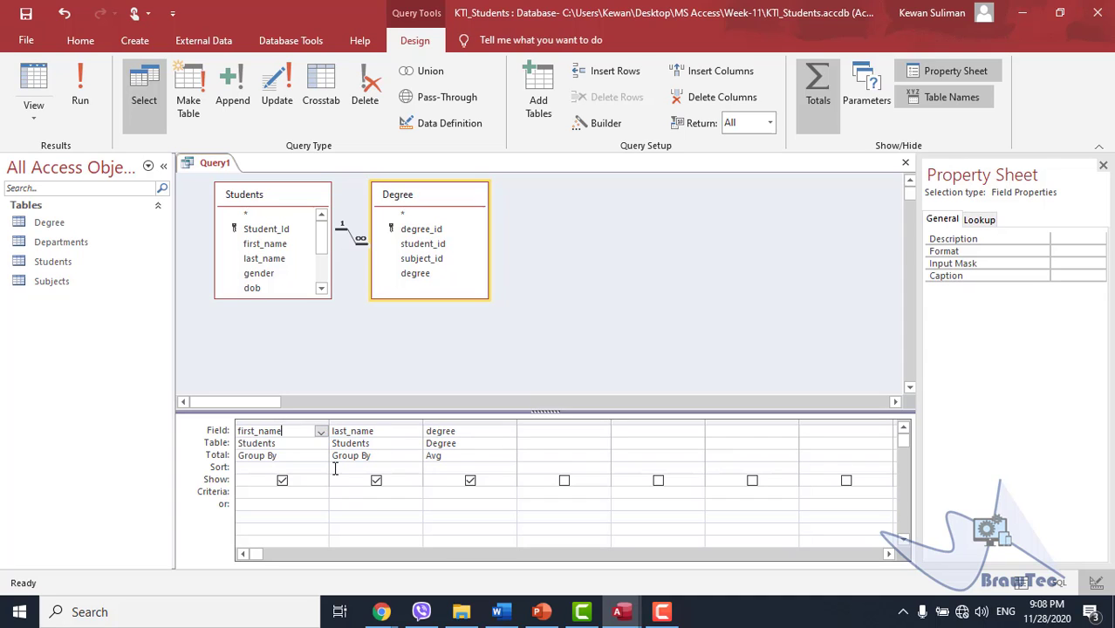
pyautogui.write('+')
pyautogui.moveTo(368, 431); pyautogui.dragTo(332, 431)
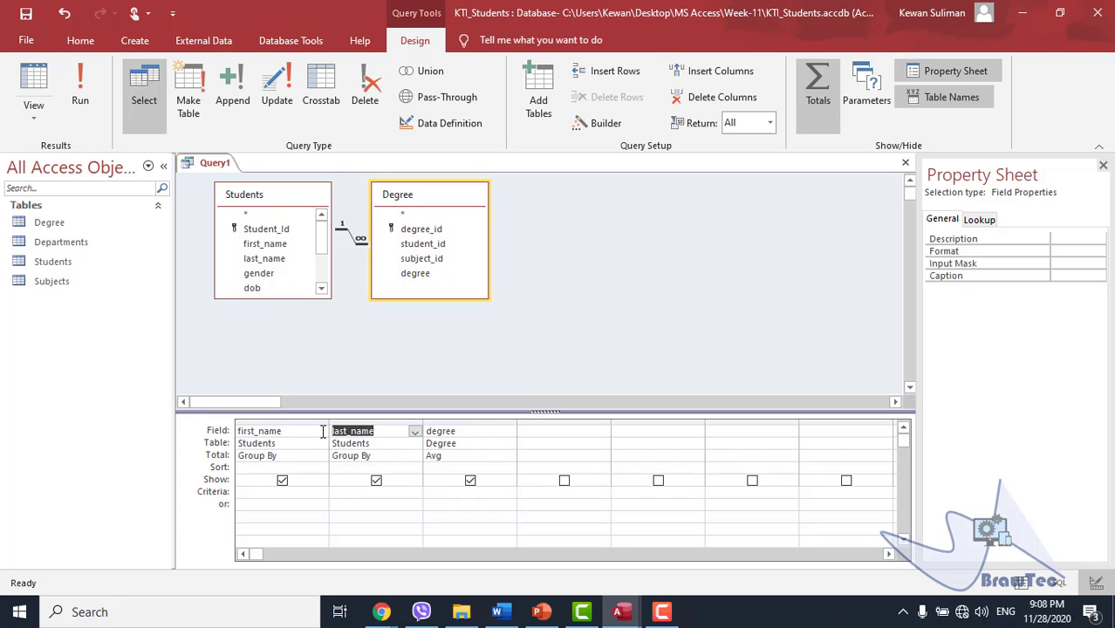
pyautogui.click(83, 92)
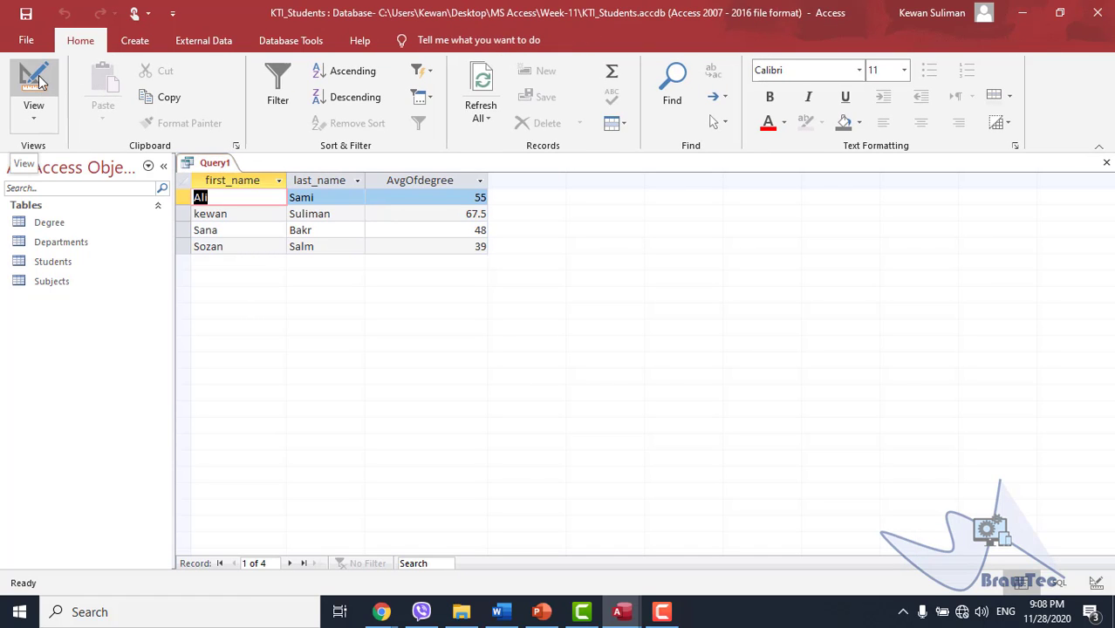
pyautogui.click(35, 83)
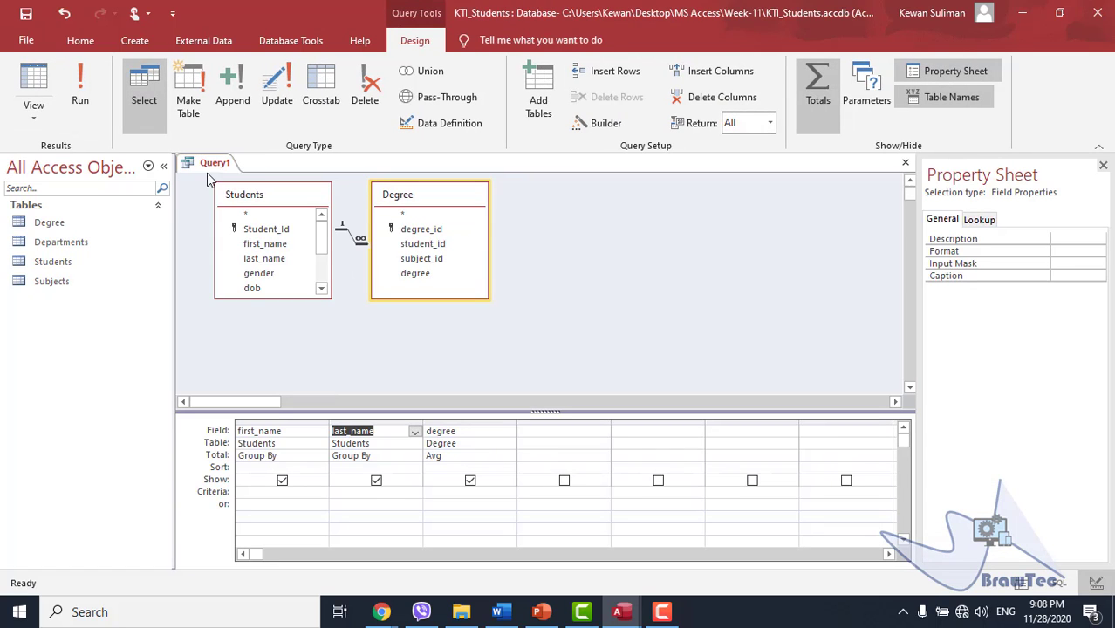
# - Save the query under the name Query1
pyautogui.rightClick(203, 165)
pyautogui.click(235, 166)
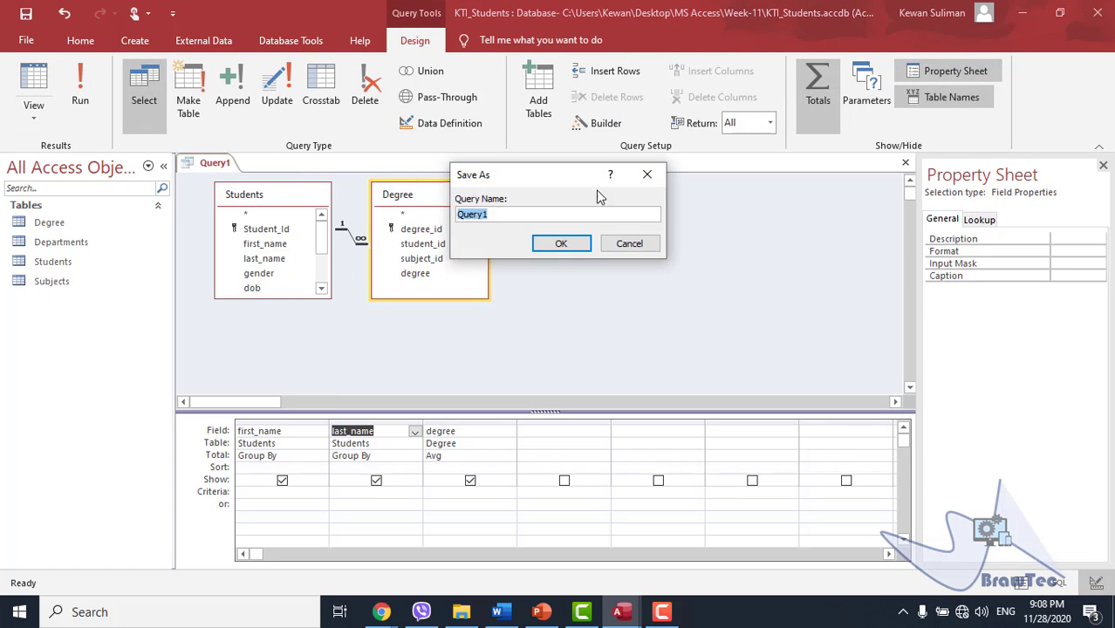
pyautogui.click(558, 243)
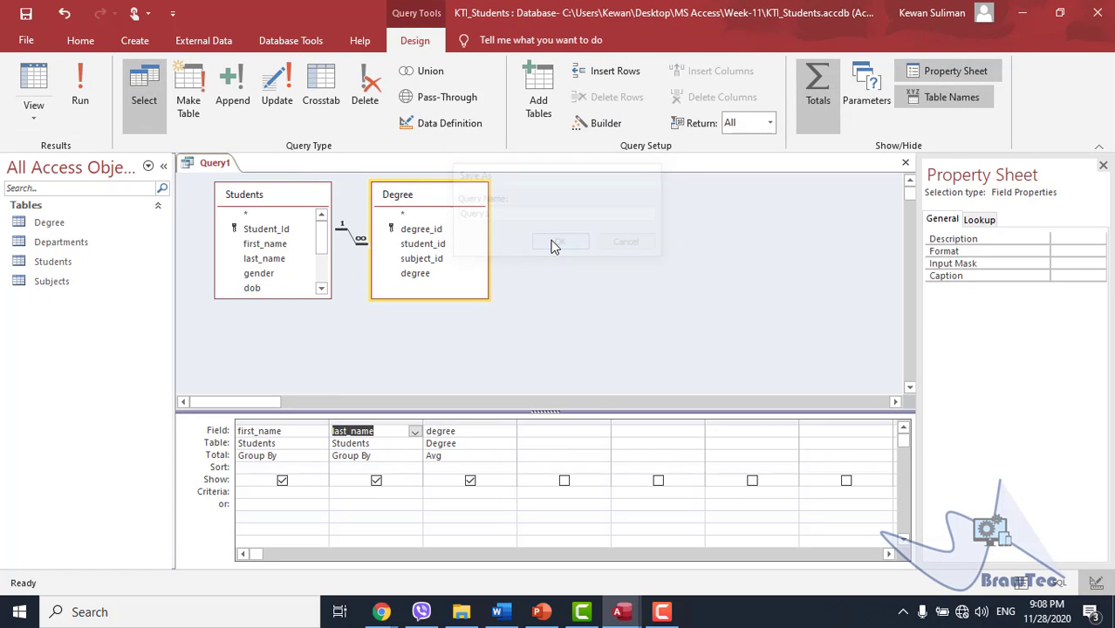
# - Switch to the Examples document in Word, highlight exercise 6 on total students in each department, and return to Access
pyautogui.click(497, 611)
pyautogui.moveTo(321, 429); pyautogui.dragTo(534, 428)
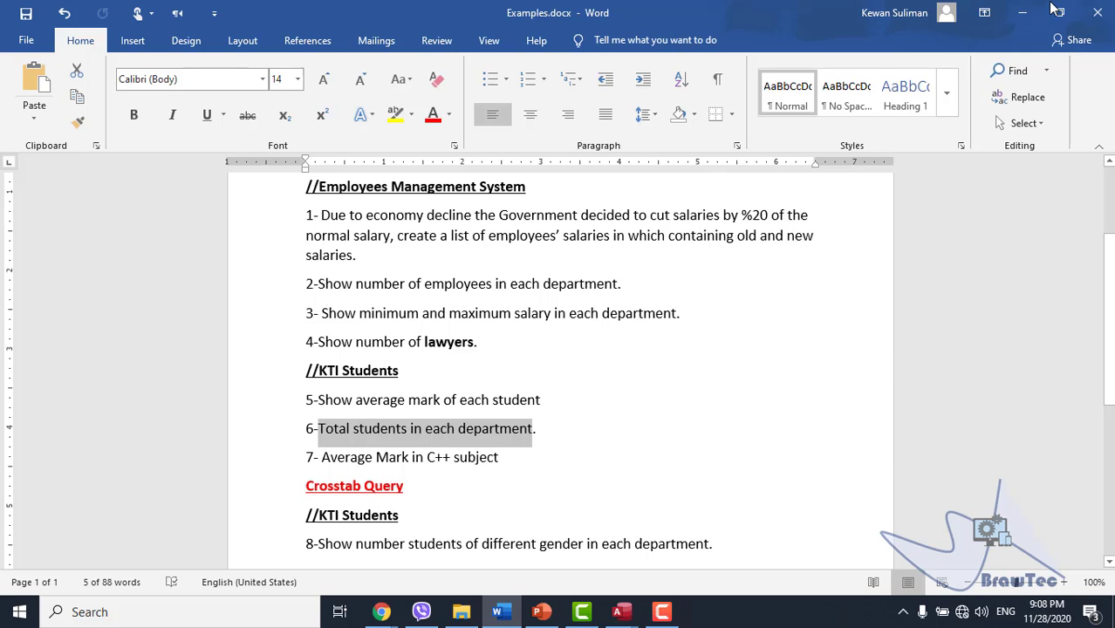
pyautogui.click(1025, 11)
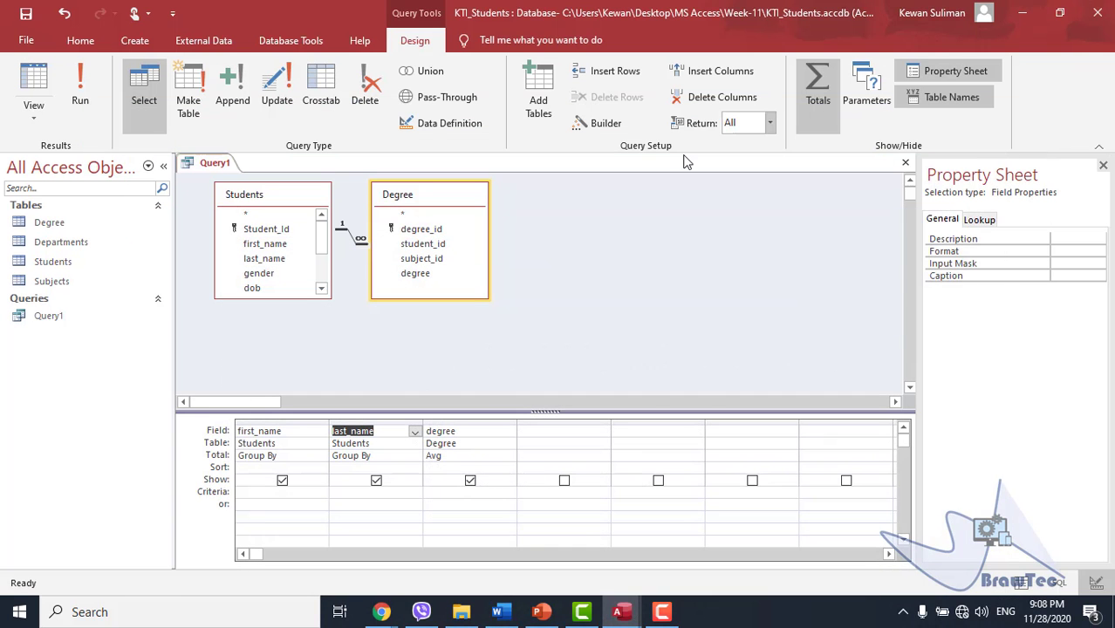
# - Close Query1 and start a new query design containing the Students and Departments tables
pyautogui.rightClick(222, 162)
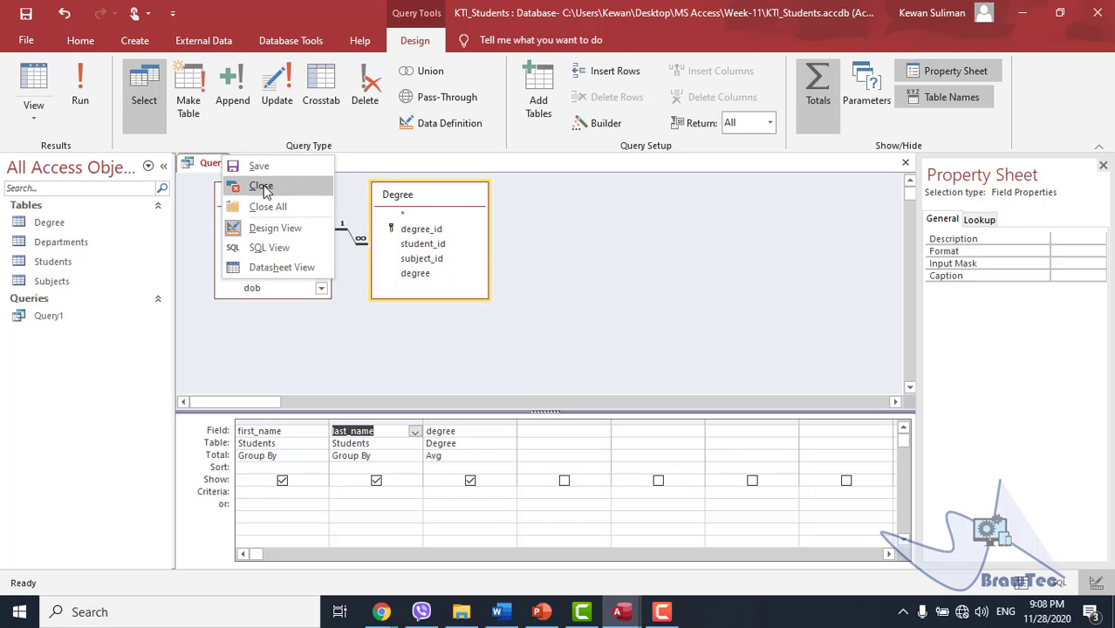
pyautogui.click(255, 183)
pyautogui.click(135, 40)
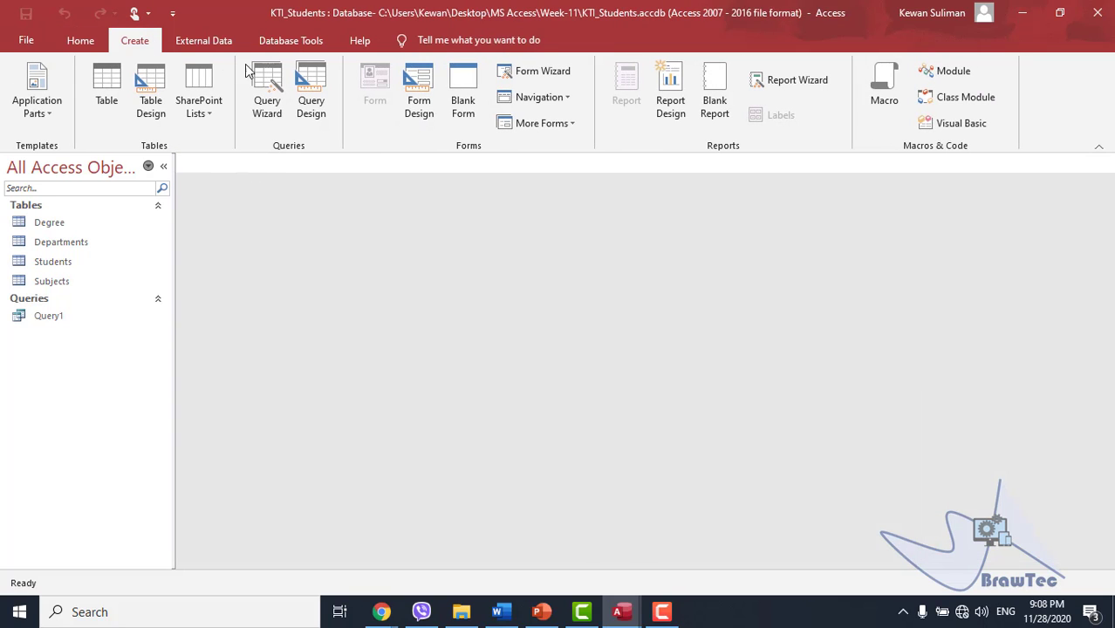
pyautogui.click(323, 93)
pyautogui.doubleClick(455, 257)
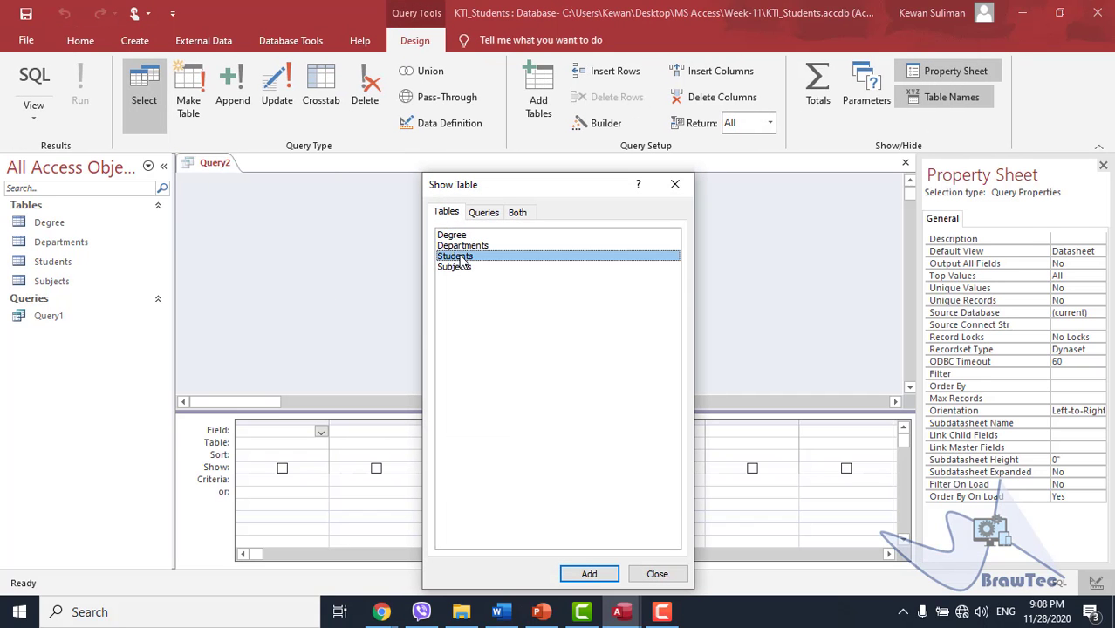
pyautogui.click(456, 247)
pyautogui.doubleClick(455, 247)
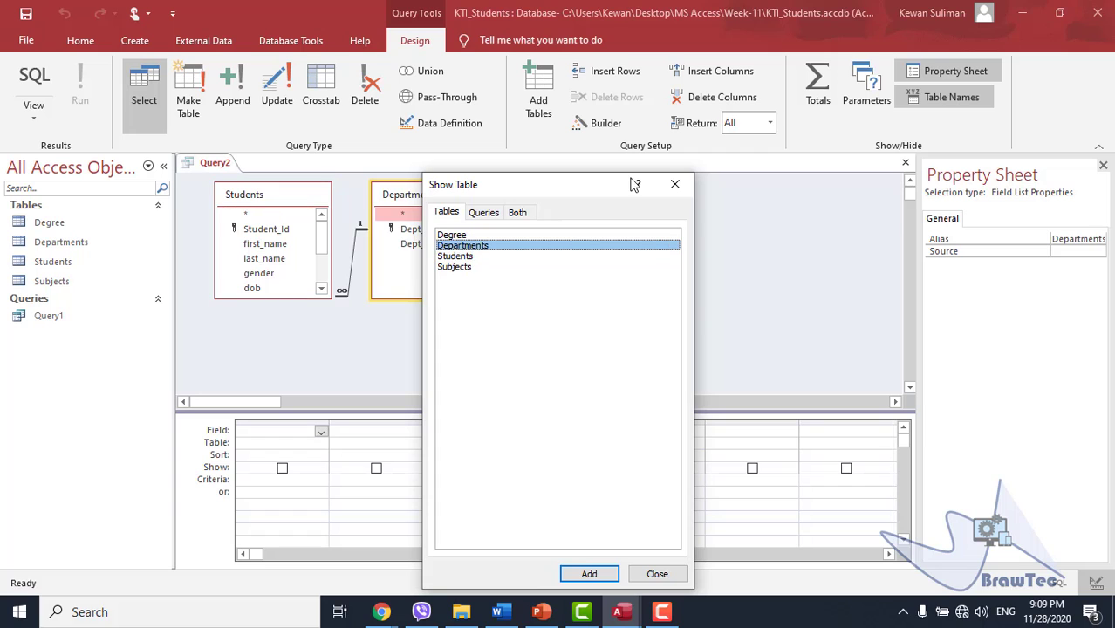
pyautogui.click(675, 184)
# - Add Dept_name from Departments and Student_Id from Students to the query grid
pyautogui.click(415, 245)
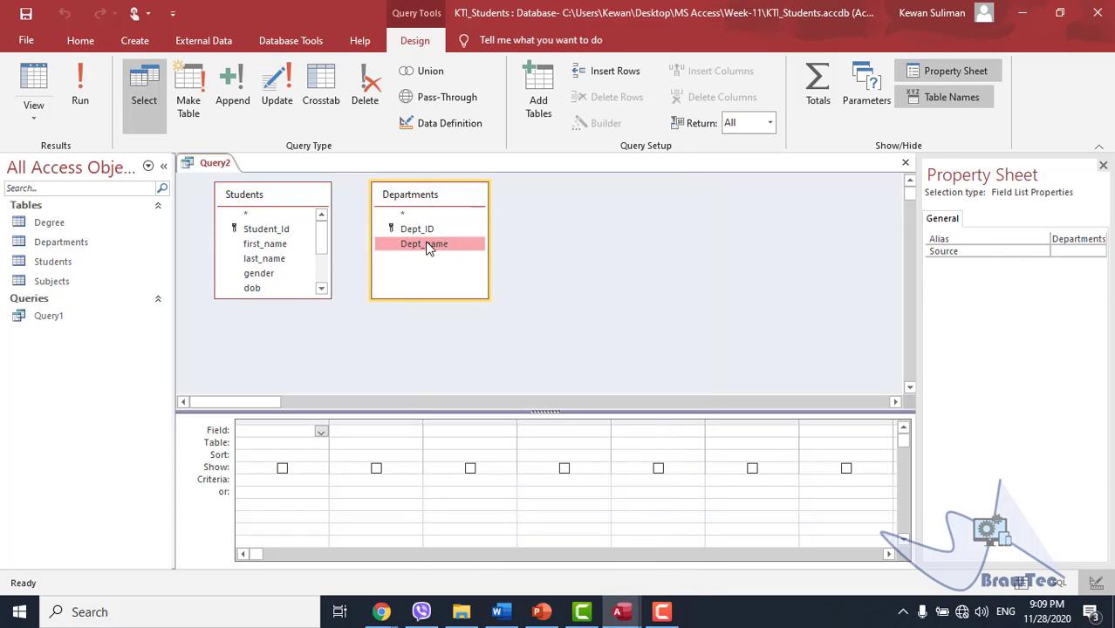
pyautogui.doubleClick(425, 245)
pyautogui.click(274, 231)
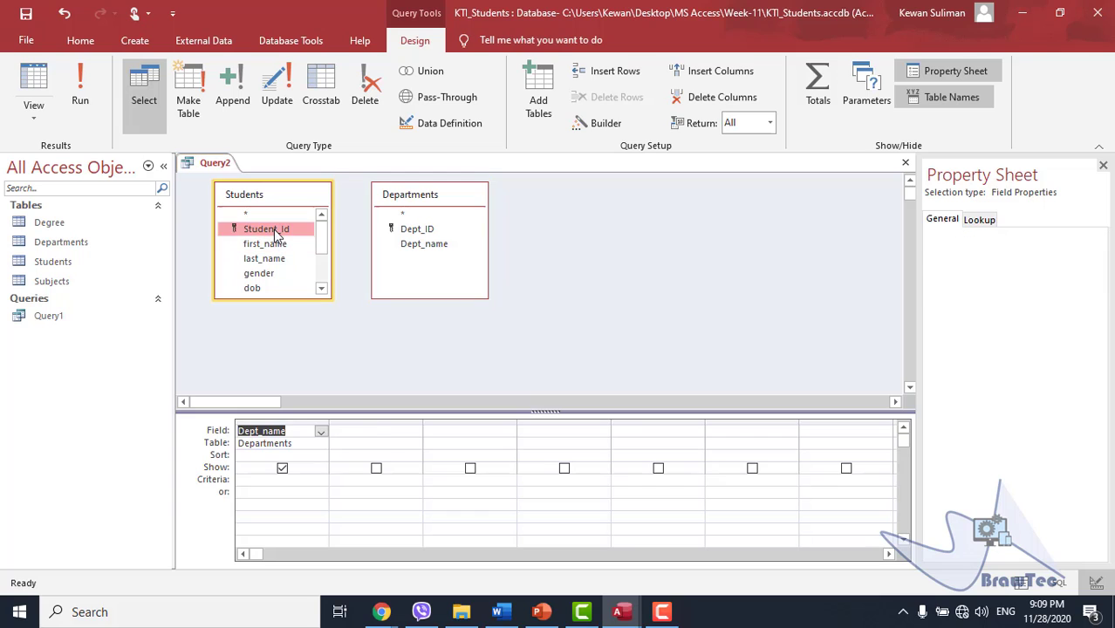
pyautogui.doubleClick(276, 232)
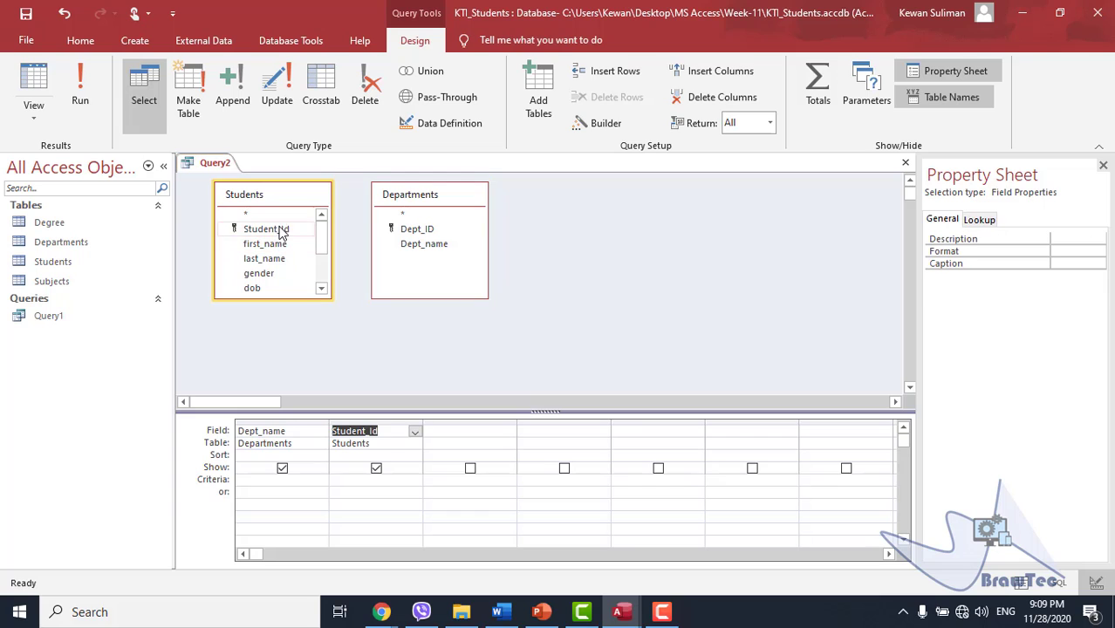
# - Turn on totals for the query, keeping Dept_name as Group By and setting Student_Id to Count
pyautogui.click(818, 75)
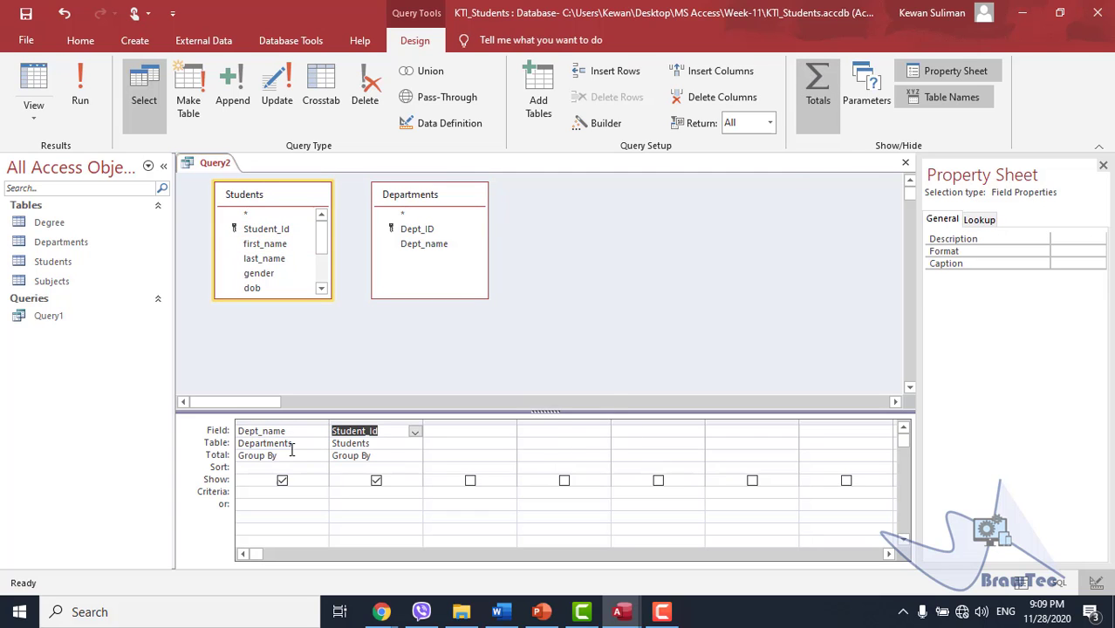
pyautogui.moveTo(292, 452); pyautogui.dragTo(240, 454)
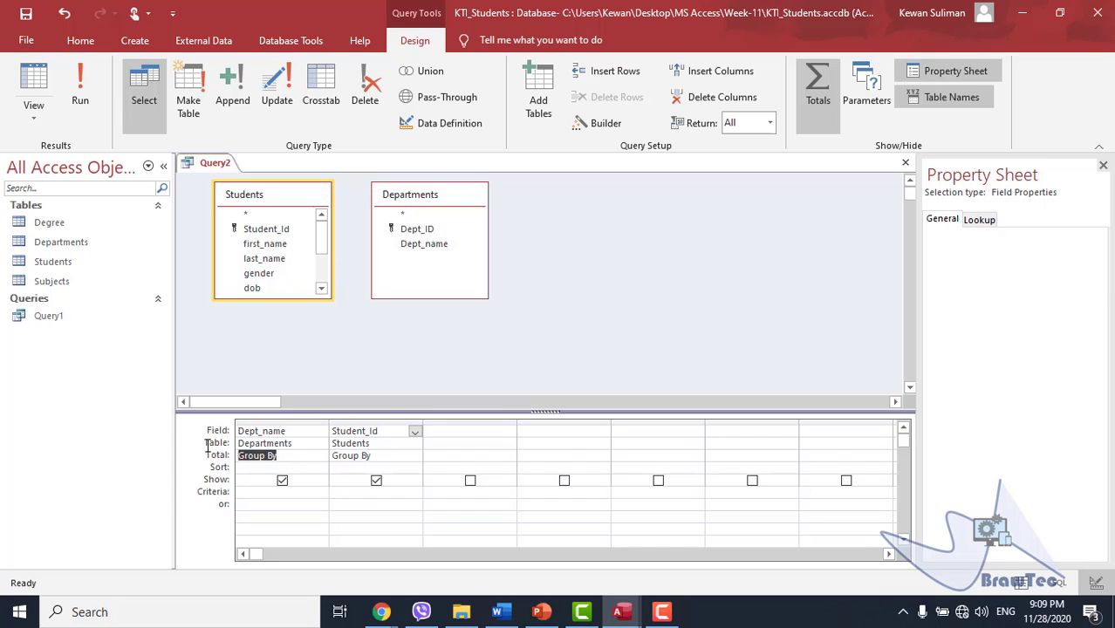
pyautogui.click(405, 453)
pyautogui.click(415, 456)
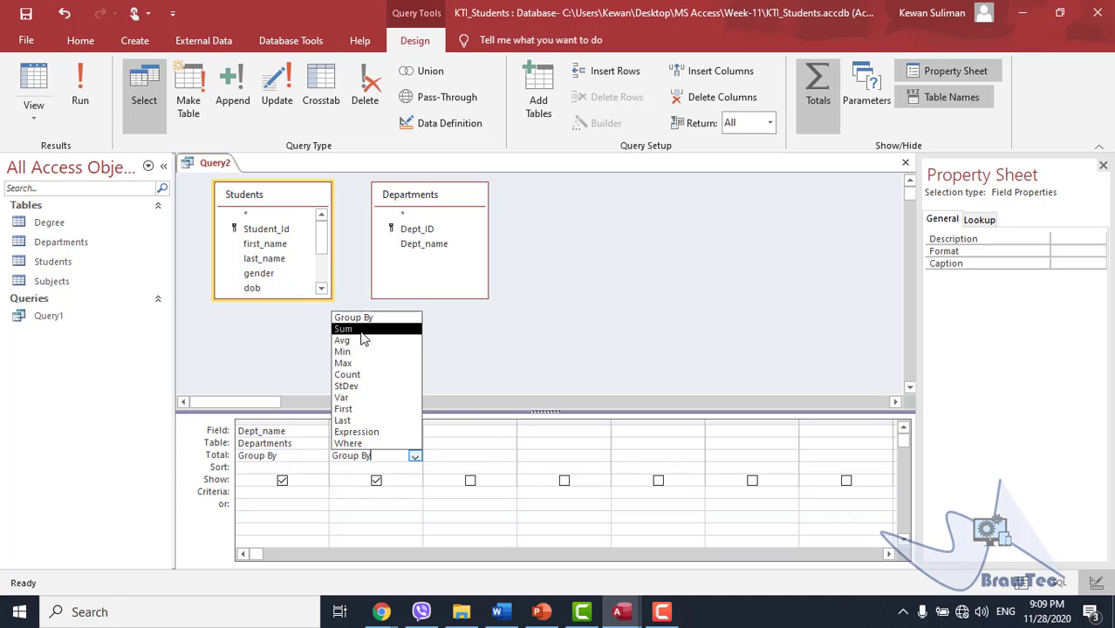
pyautogui.click(361, 376)
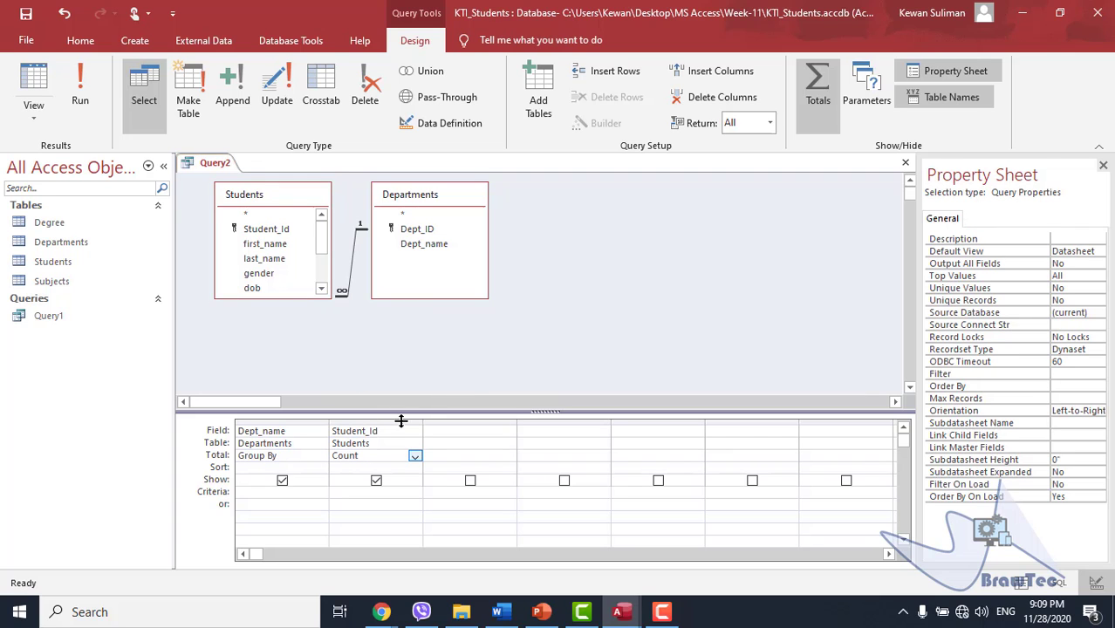
# - Run the query, widen the student count column to fit its heading, and return to the query's design
pyautogui.click(80, 102)
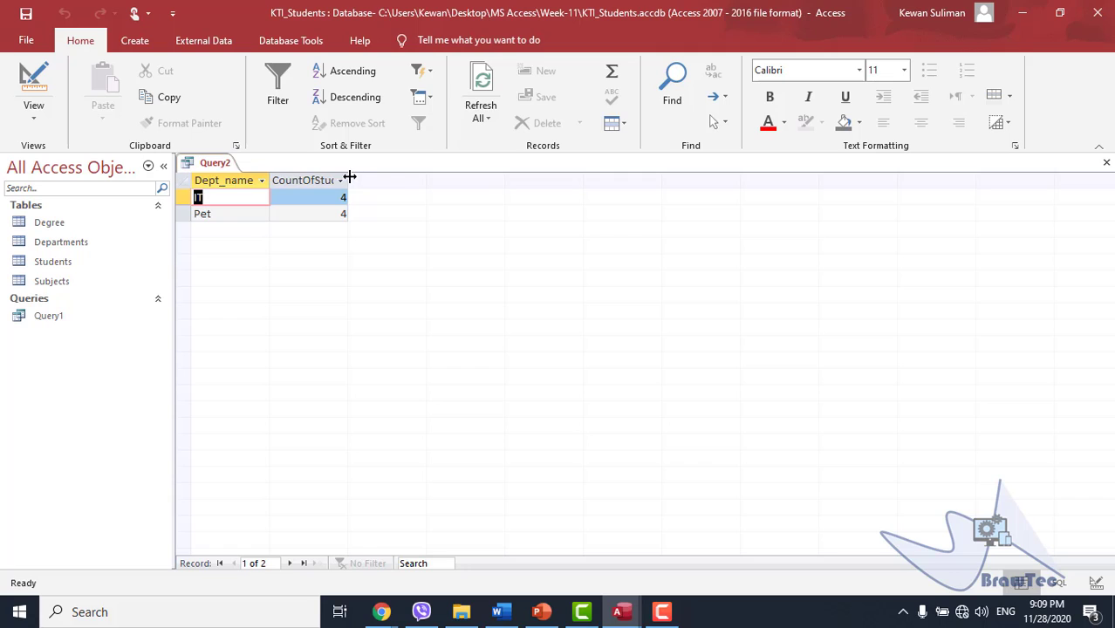
pyautogui.moveTo(349, 177); pyautogui.dragTo(389, 179)
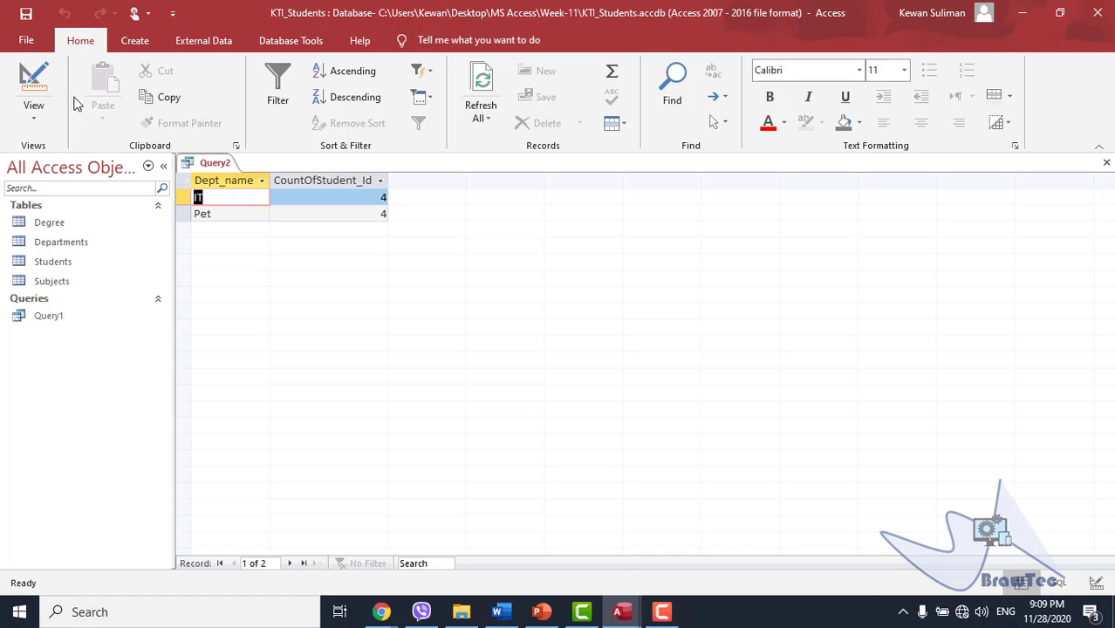
pyautogui.click(26, 81)
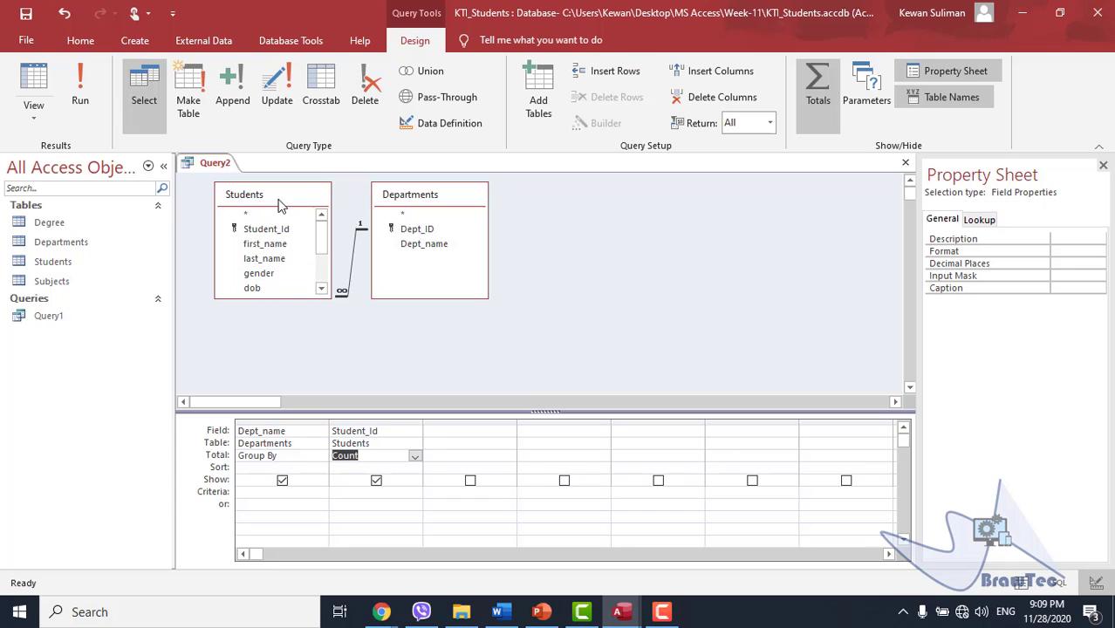
# - Save the department count query under the name Query2 and close it
pyautogui.rightClick(207, 166)
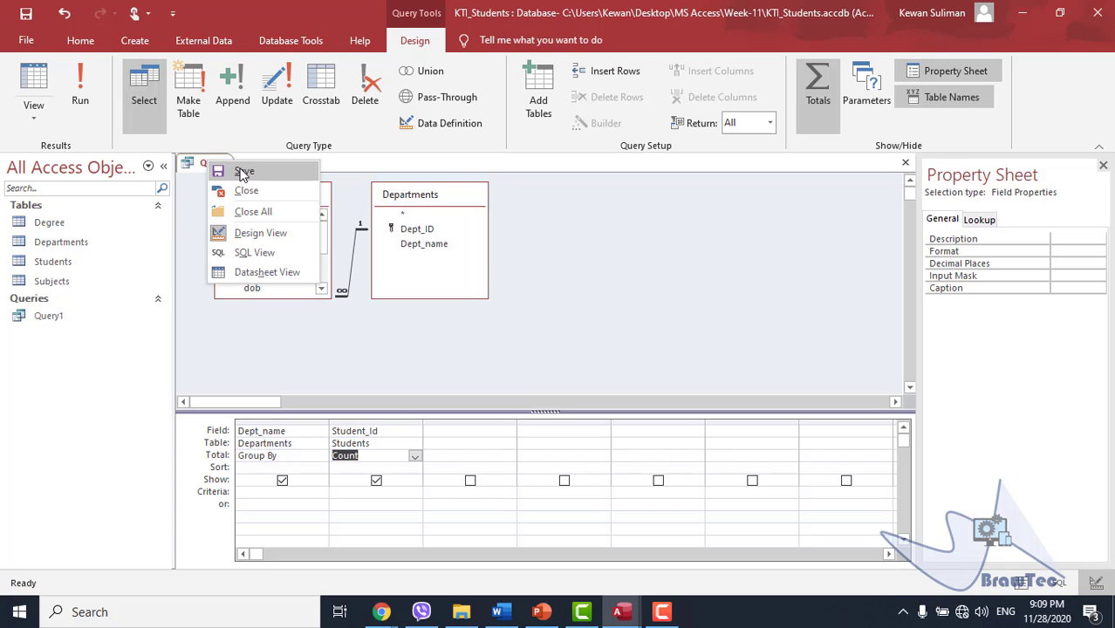
pyautogui.click(237, 171)
pyautogui.click(561, 243)
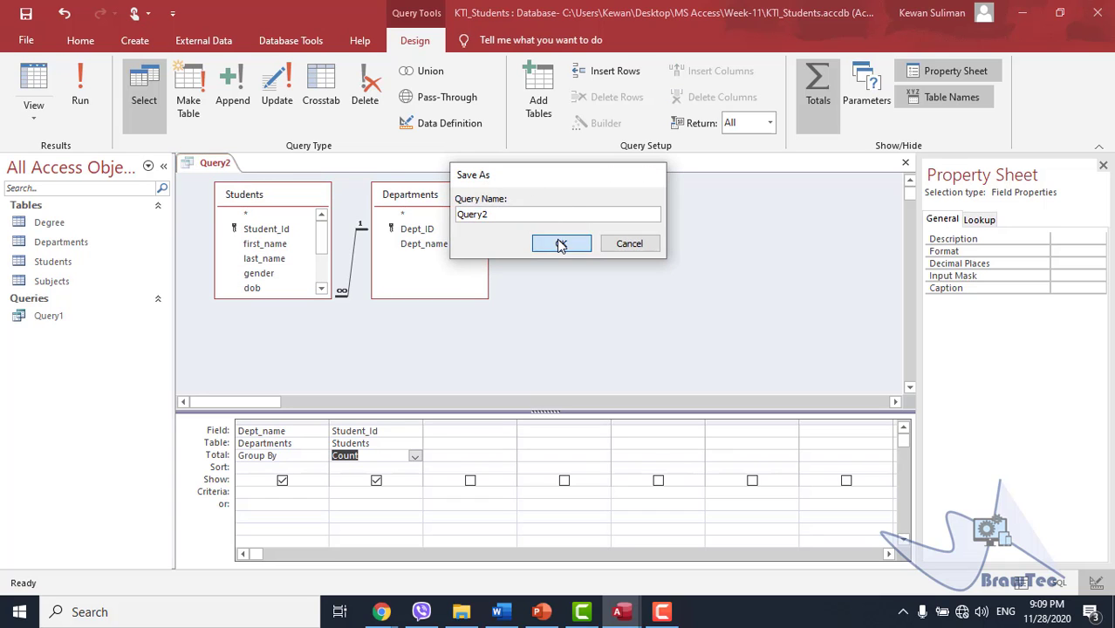
pyautogui.rightClick(228, 170)
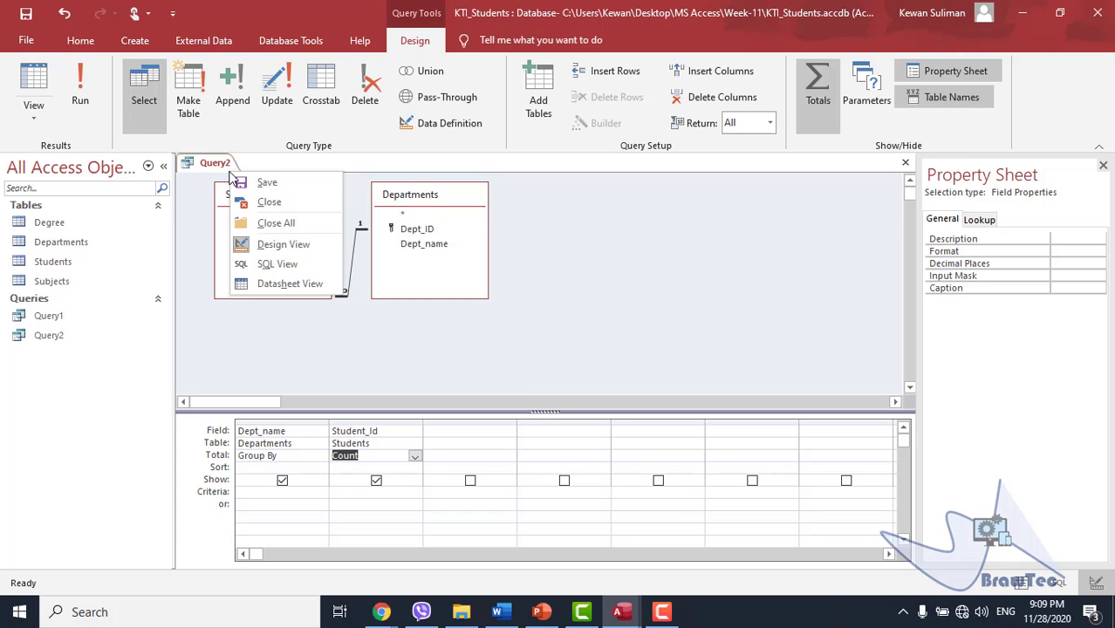
pyautogui.click(263, 206)
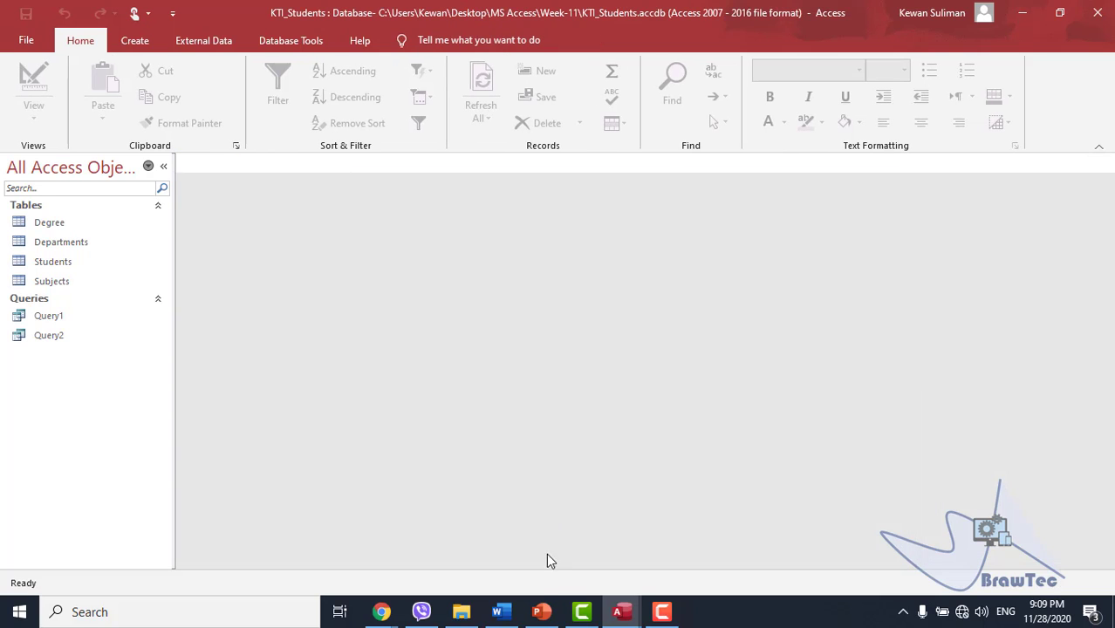
# - Switch to the Word document, highlight exercise 7 on the average mark in the C++ subject, and return to Access
pyautogui.click(499, 611)
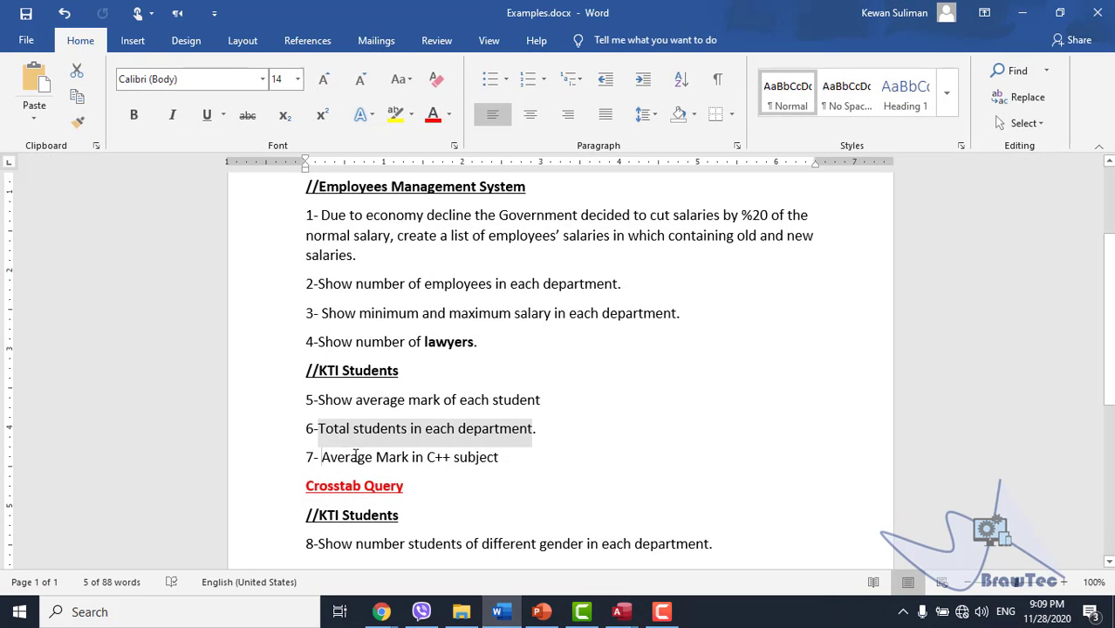
pyautogui.moveTo(322, 460)
pyautogui.mouseDown()
pyautogui.moveTo(498, 465)
pyautogui.moveTo(511, 456)
pyautogui.moveTo(382, 478)
pyautogui.moveTo(375, 459)
pyautogui.moveTo(314, 460)
pyautogui.mouseUp()
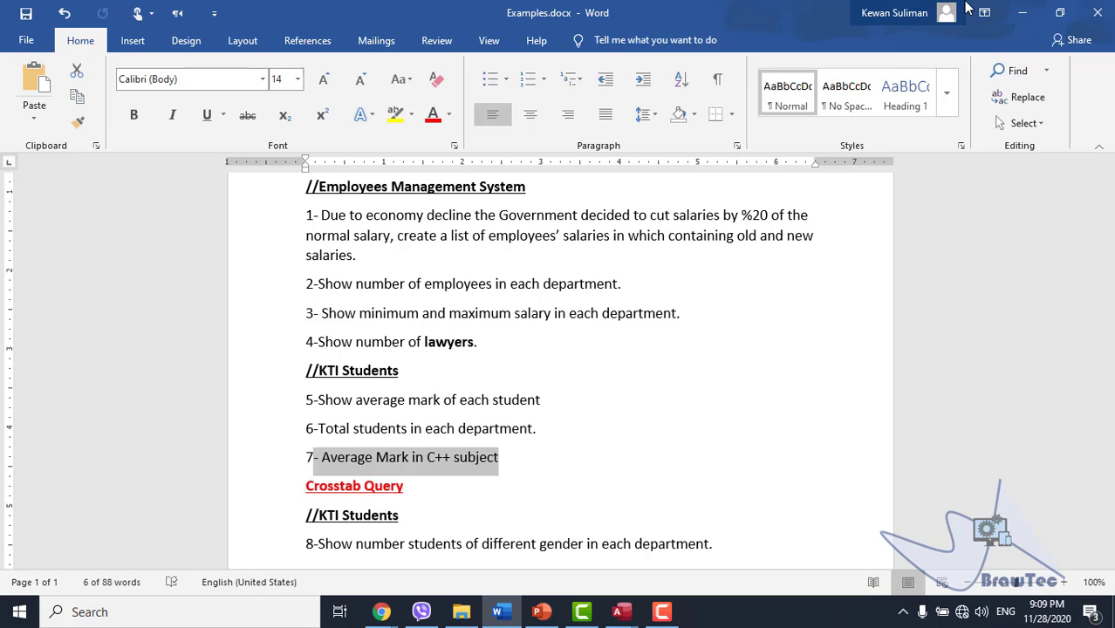
pyautogui.doubleClick(442, 457)
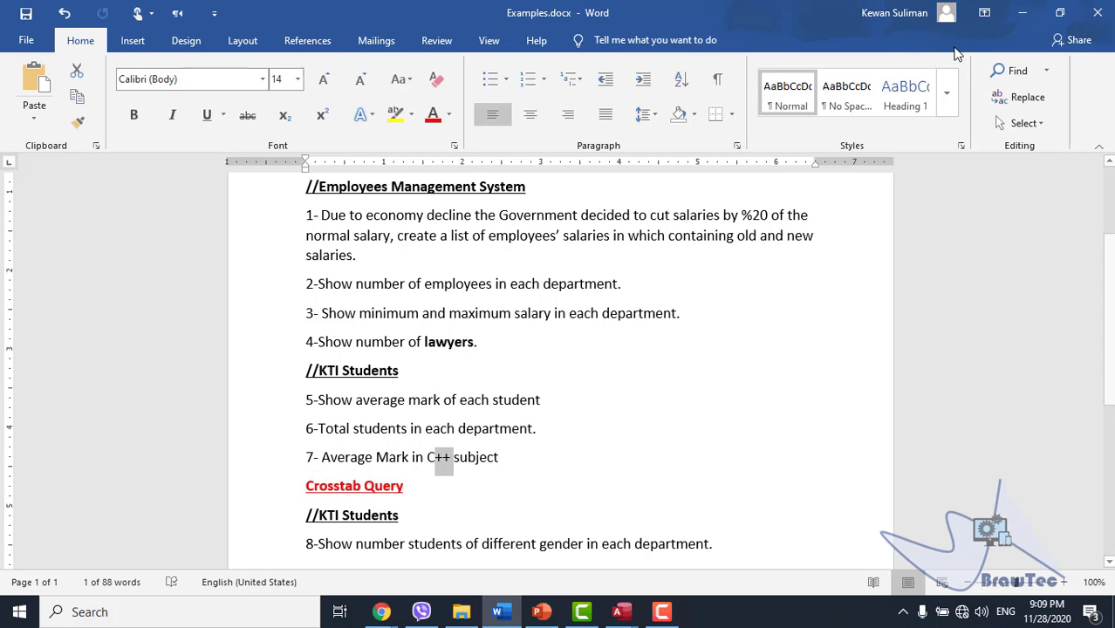
pyautogui.click(1027, 14)
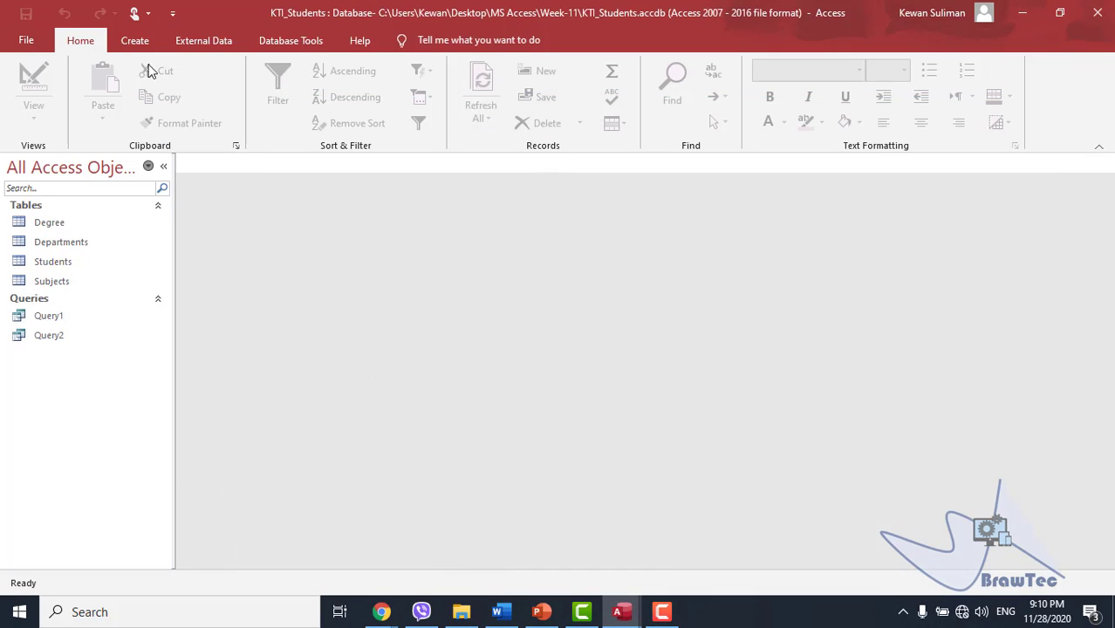
# - Start a new query design containing the Degree and Subjects tables
pyautogui.click(131, 38)
pyautogui.click(313, 89)
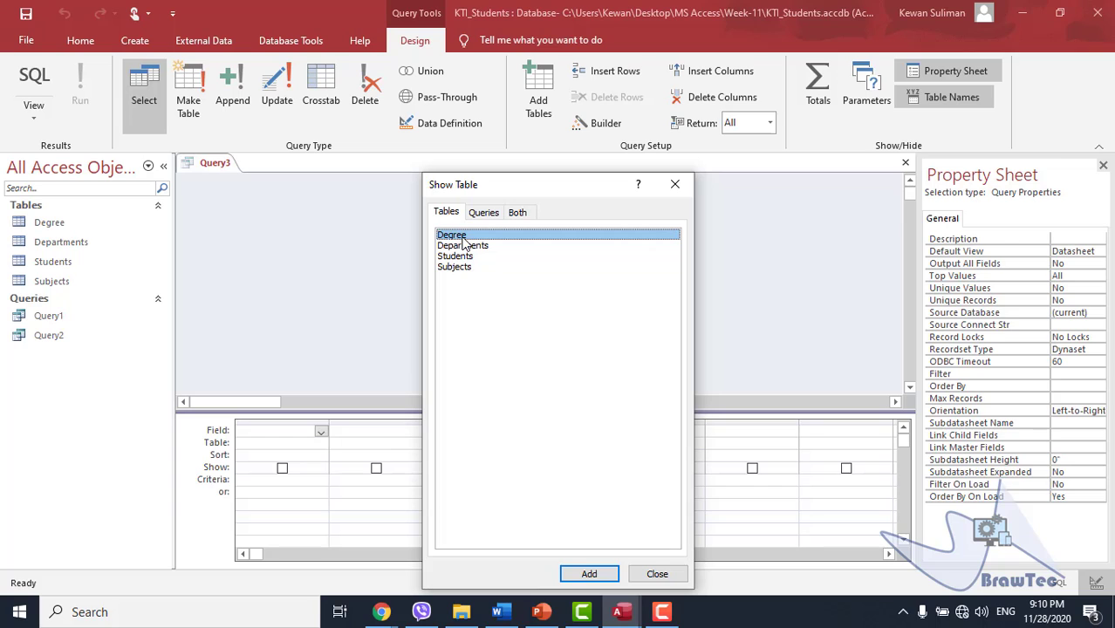
pyautogui.doubleClick(464, 237)
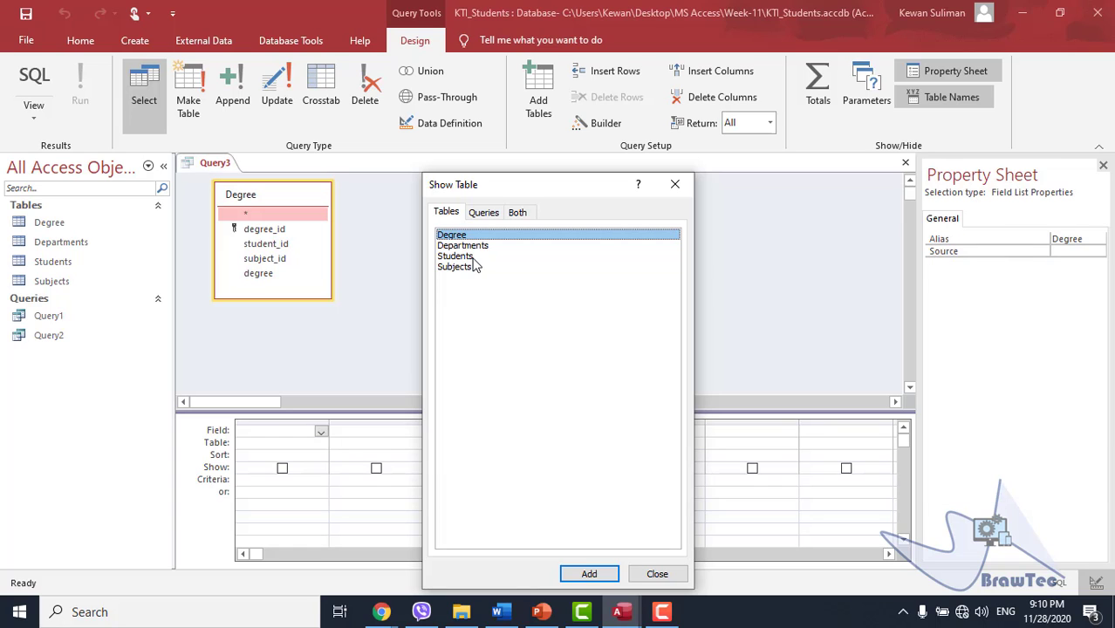
pyautogui.click(471, 268)
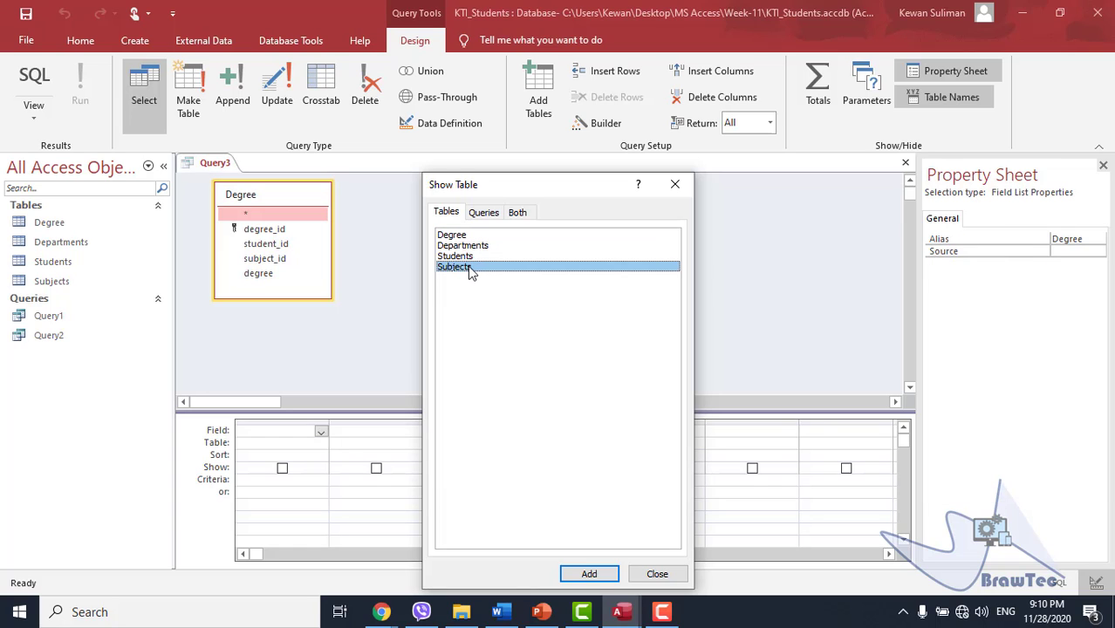
pyautogui.doubleClick(469, 268)
pyautogui.click(674, 184)
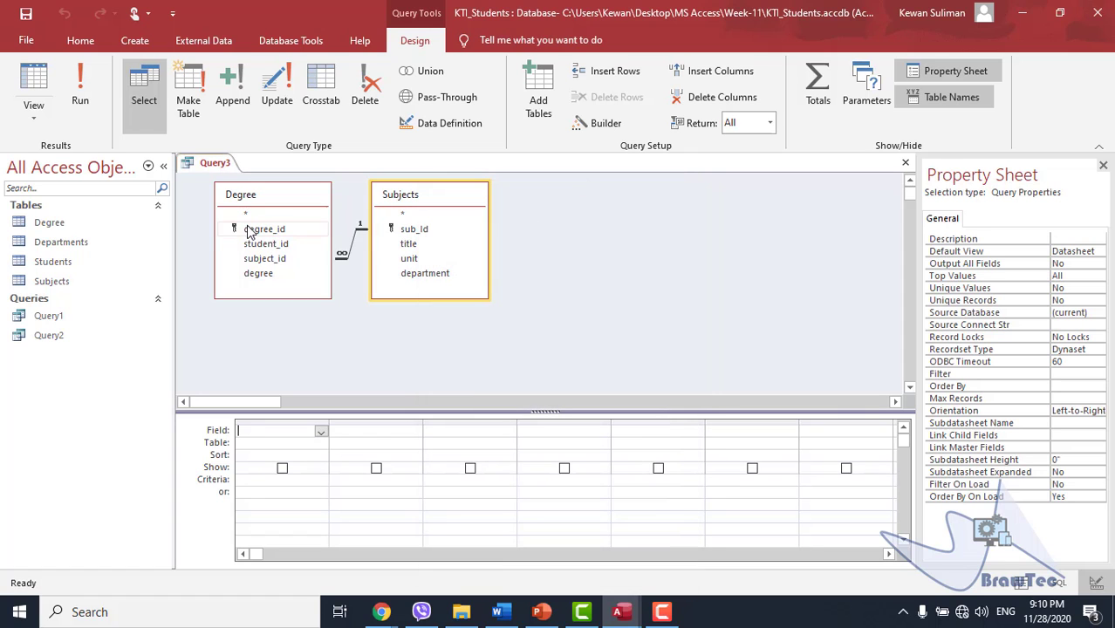
# - Add title from Subjects and degree from Degree to the query grid
pyautogui.click(286, 275)
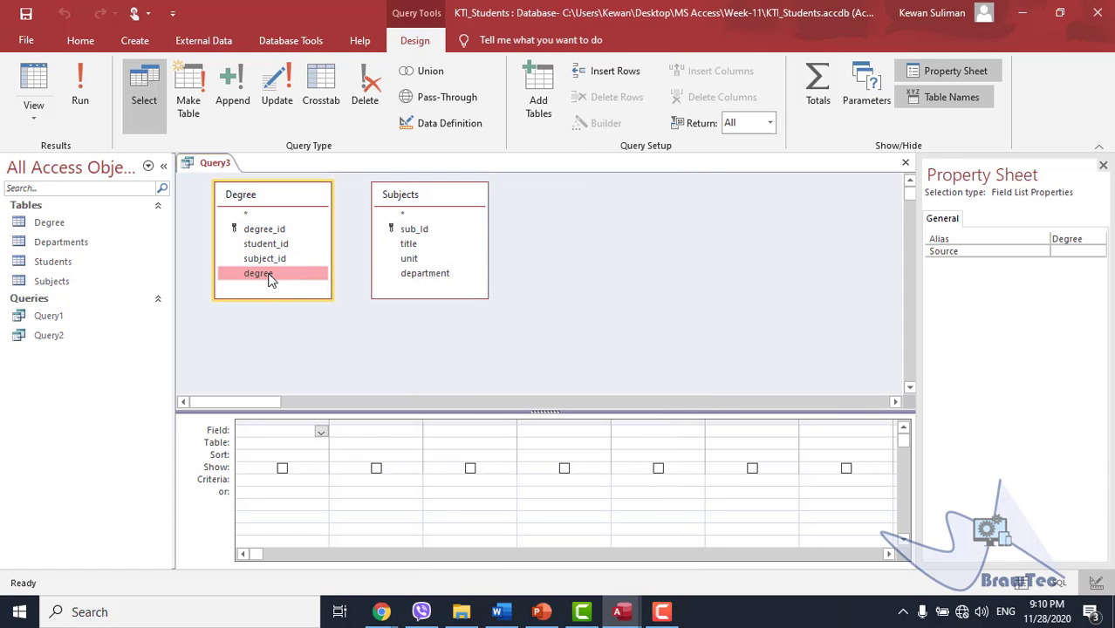
pyautogui.click(427, 247)
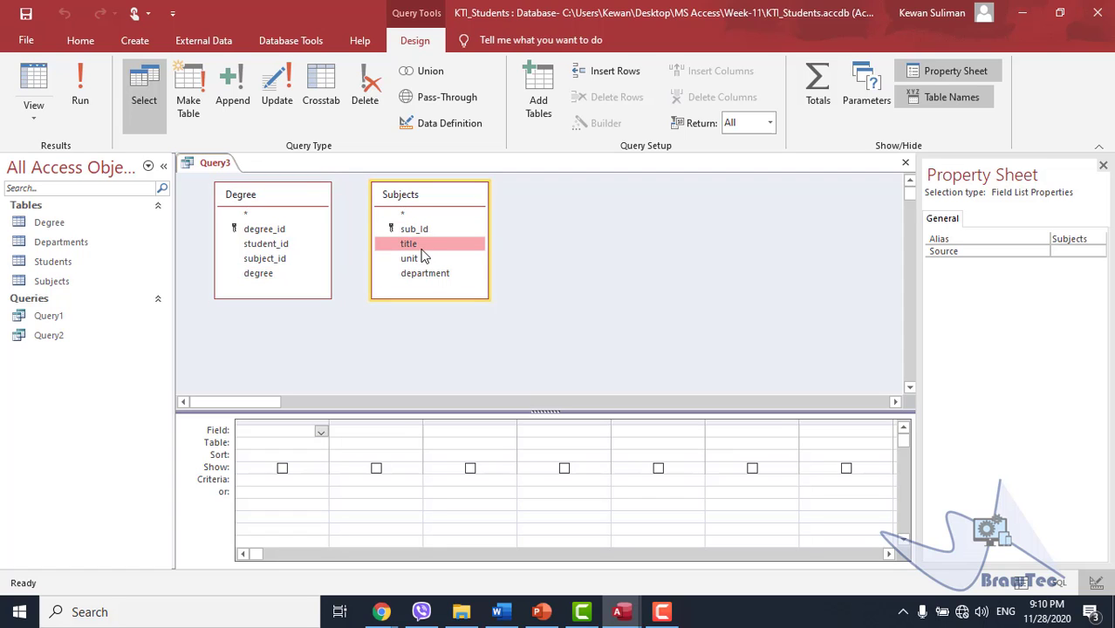
pyautogui.doubleClick(428, 245)
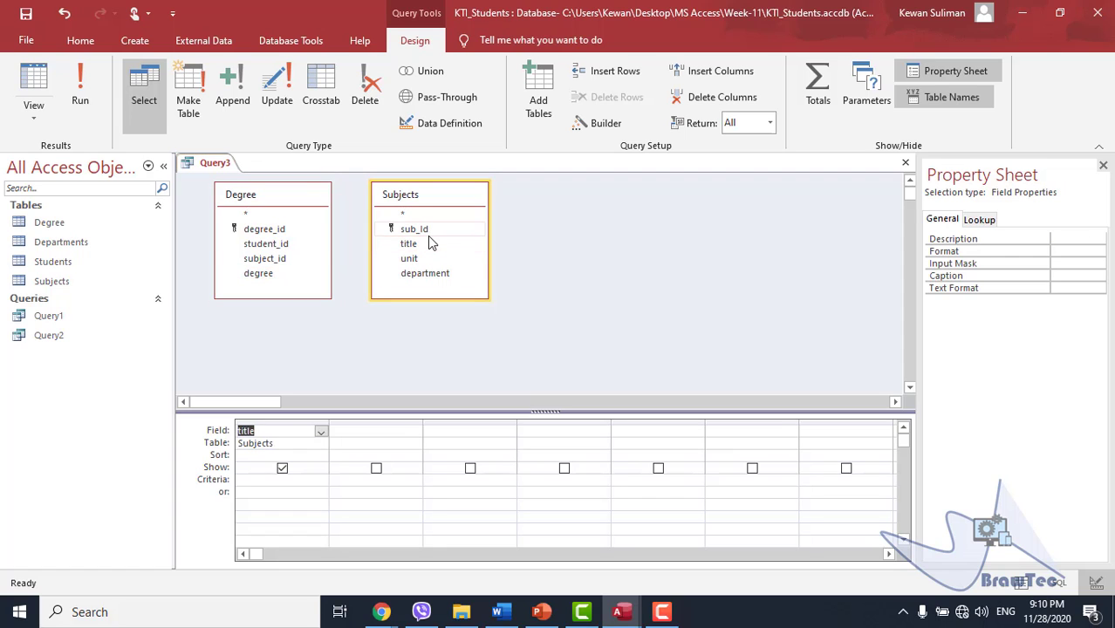
pyautogui.doubleClick(277, 273)
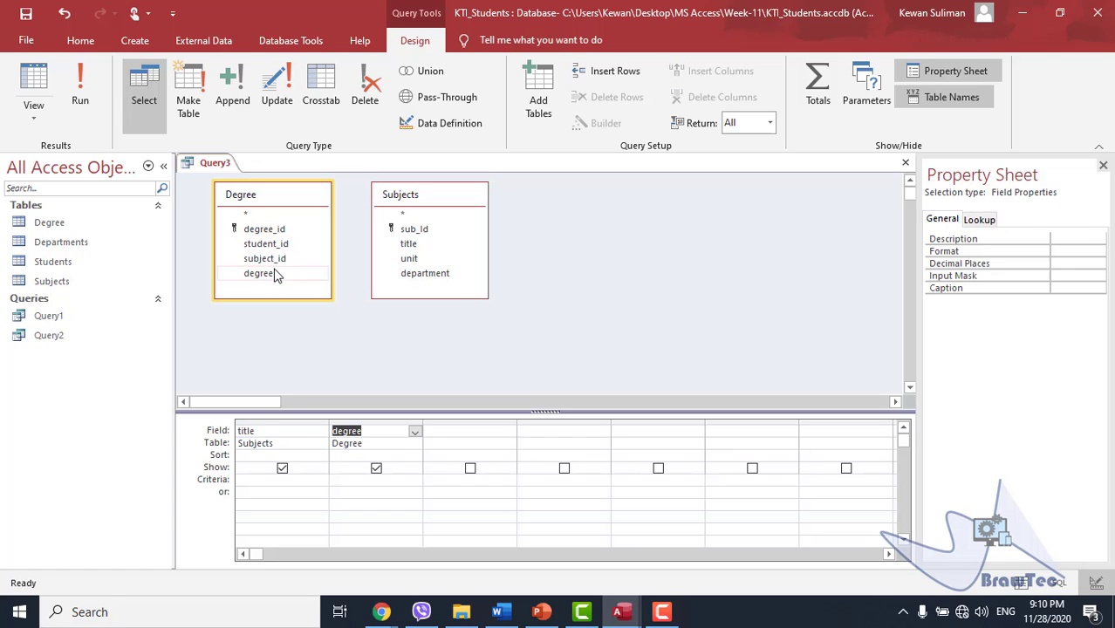
# - Turn on totals for the query, keeping title grouped and setting the degree field's total to Avg
pyautogui.click(811, 73)
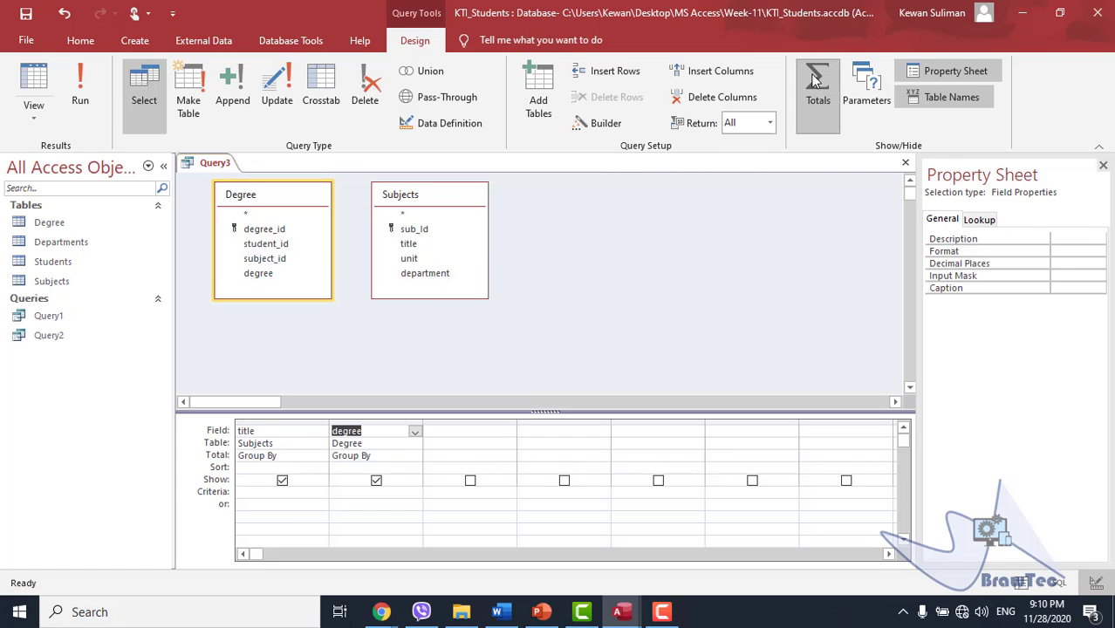
pyautogui.click(314, 454)
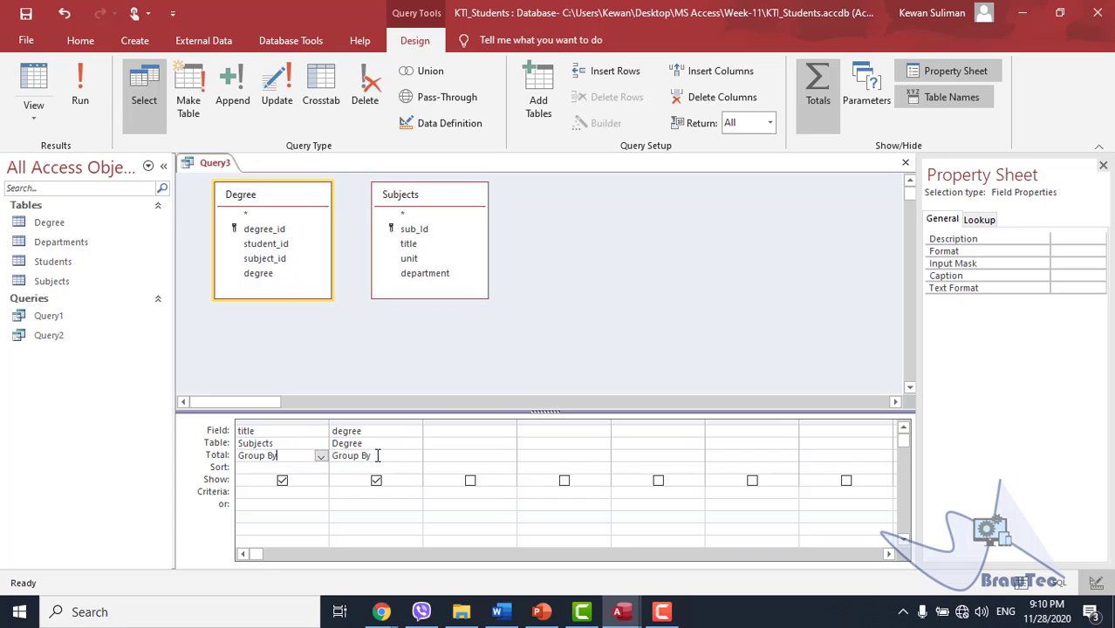
pyautogui.click(410, 456)
pyautogui.click(415, 456)
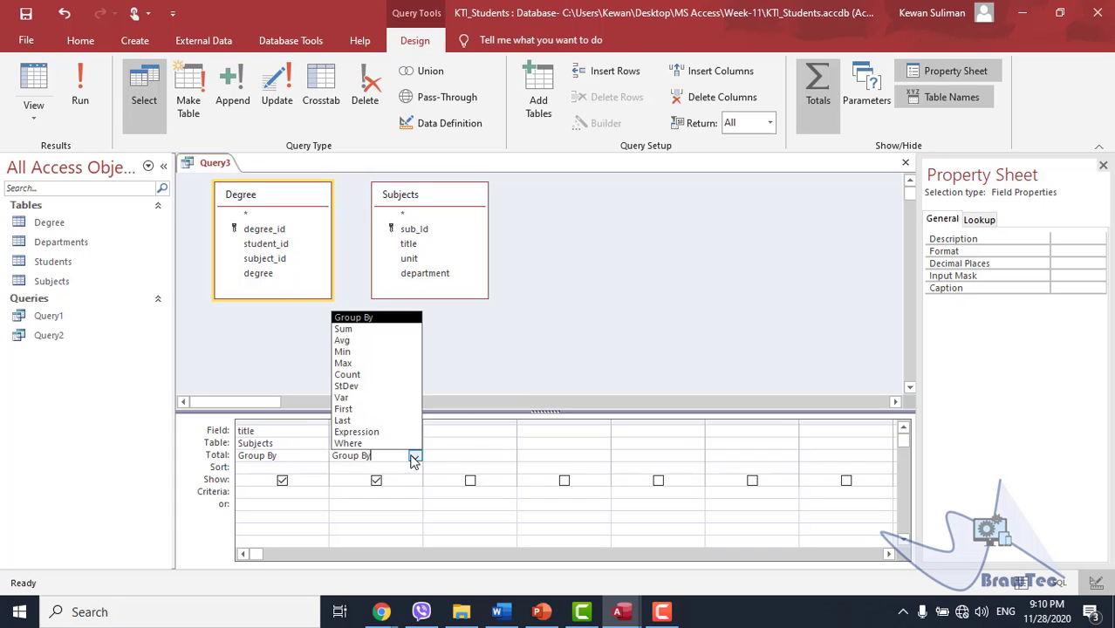
pyautogui.click(365, 342)
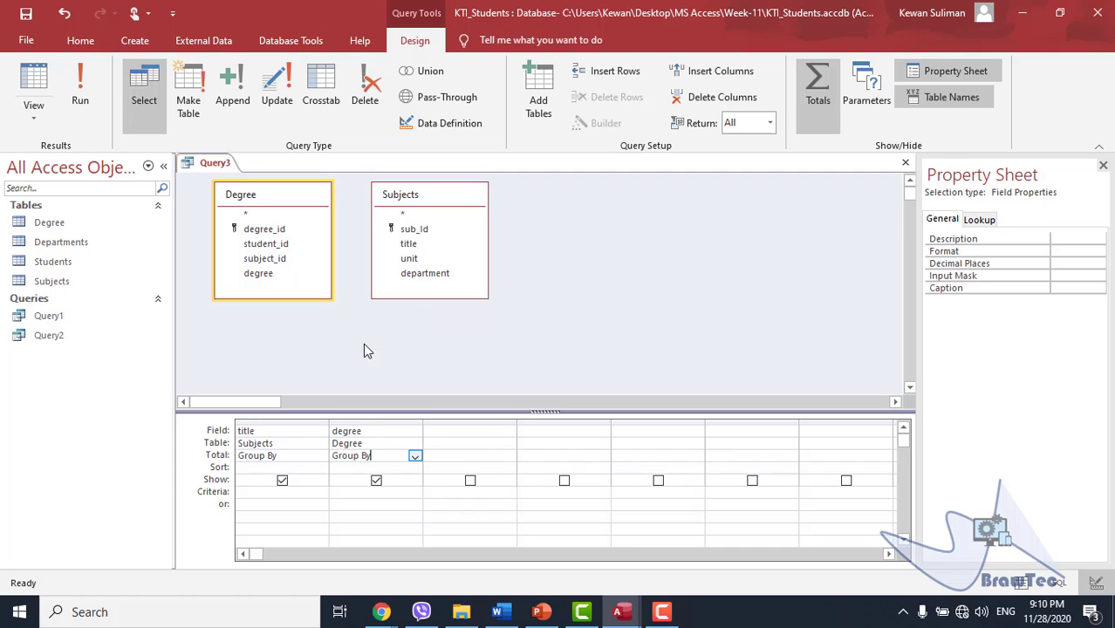
# - Run the query, widen the average degree column and check the Network row
pyautogui.click(80, 97)
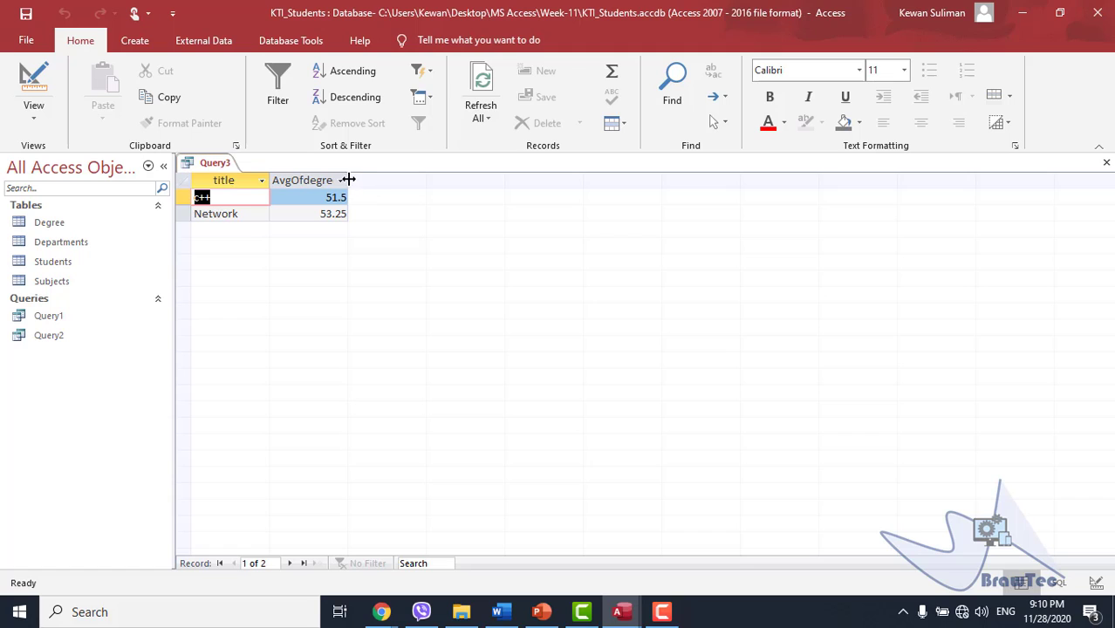
pyautogui.moveTo(349, 183); pyautogui.dragTo(417, 192)
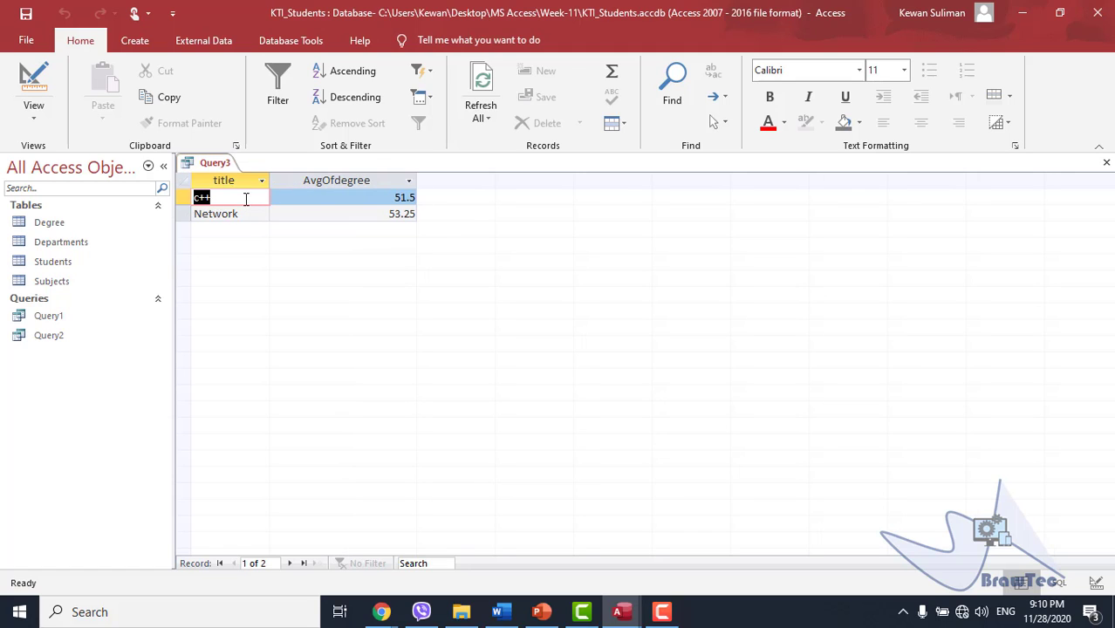
pyautogui.moveTo(252, 214); pyautogui.dragTo(194, 214)
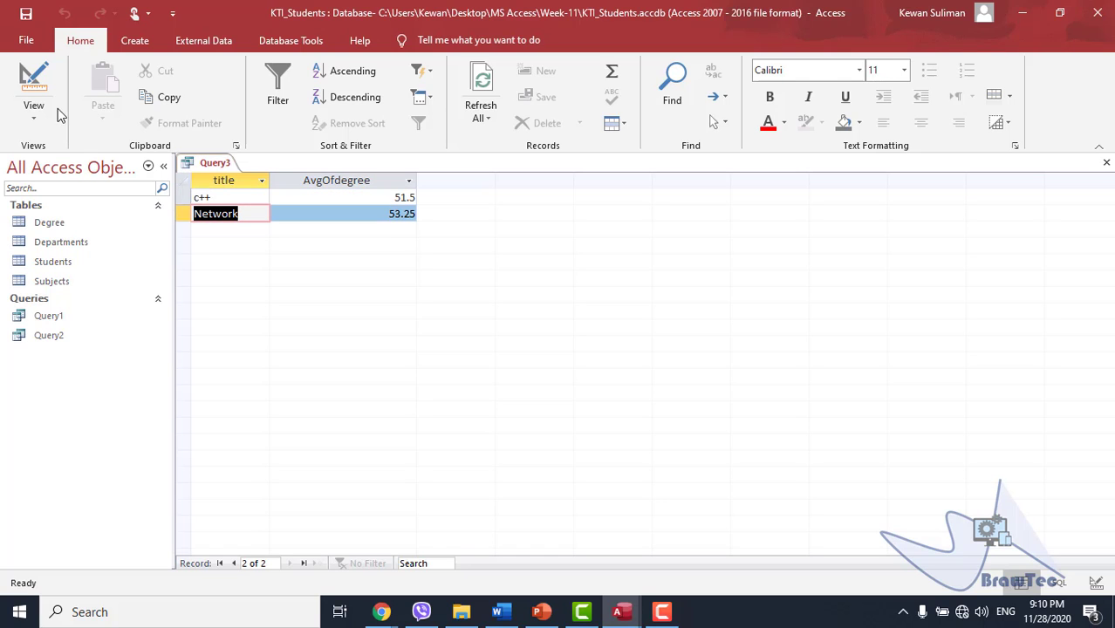
# - Return to the query design, set the title criteria to "c++" and run the query
pyautogui.click(33, 86)
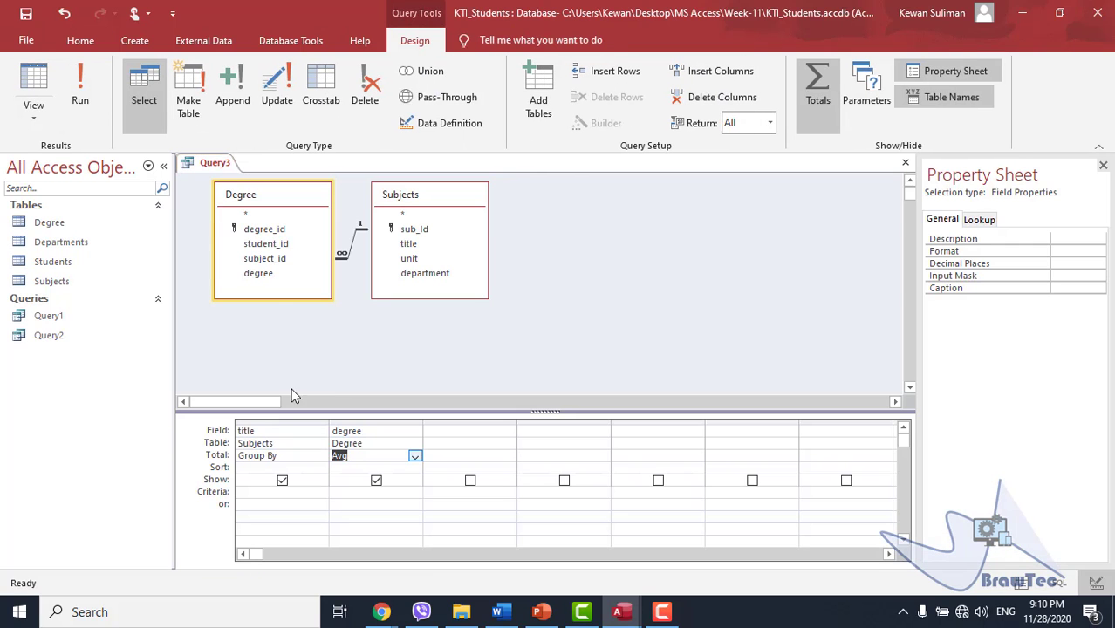
pyautogui.click(259, 491)
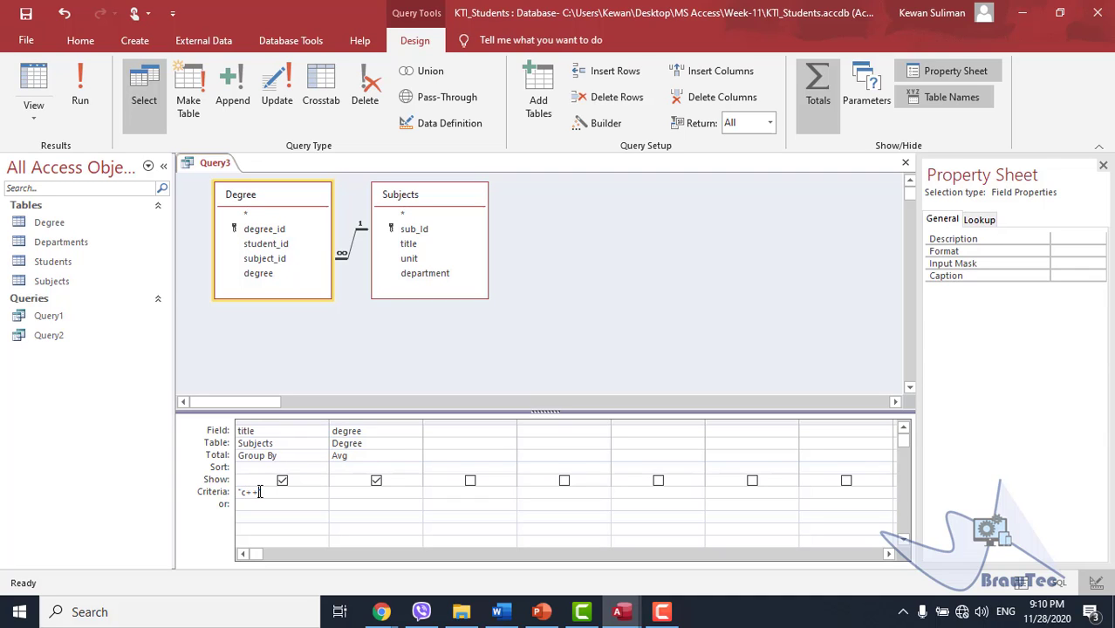
pyautogui.click(80, 92)
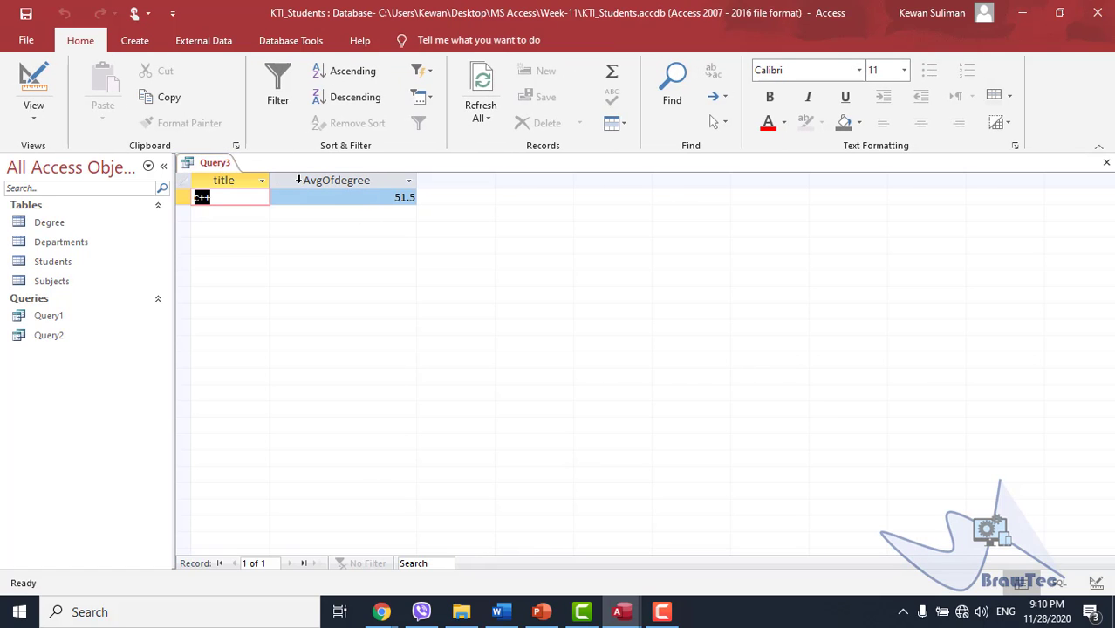
# - Save the C++ average mark query under the name Query3 and close it
pyautogui.rightClick(218, 166)
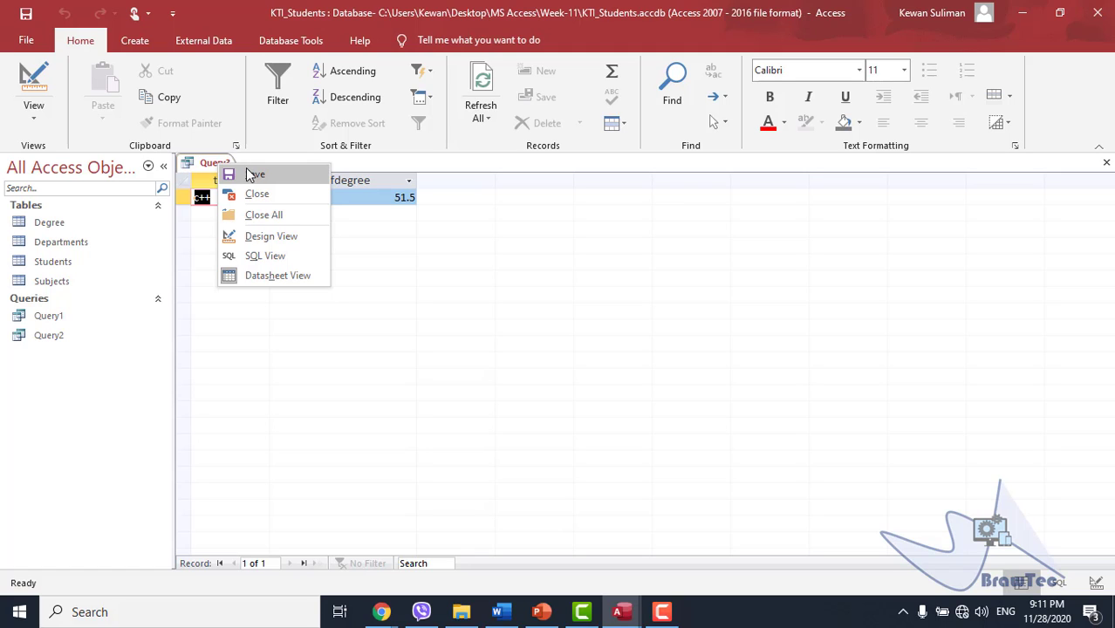
pyautogui.click(251, 174)
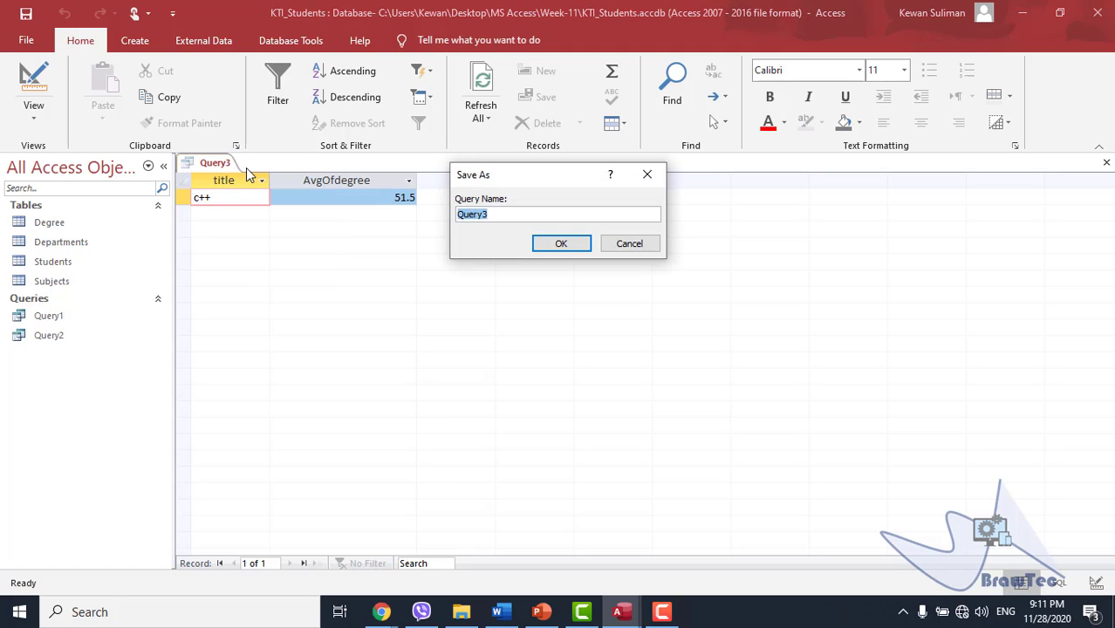
pyautogui.click(542, 242)
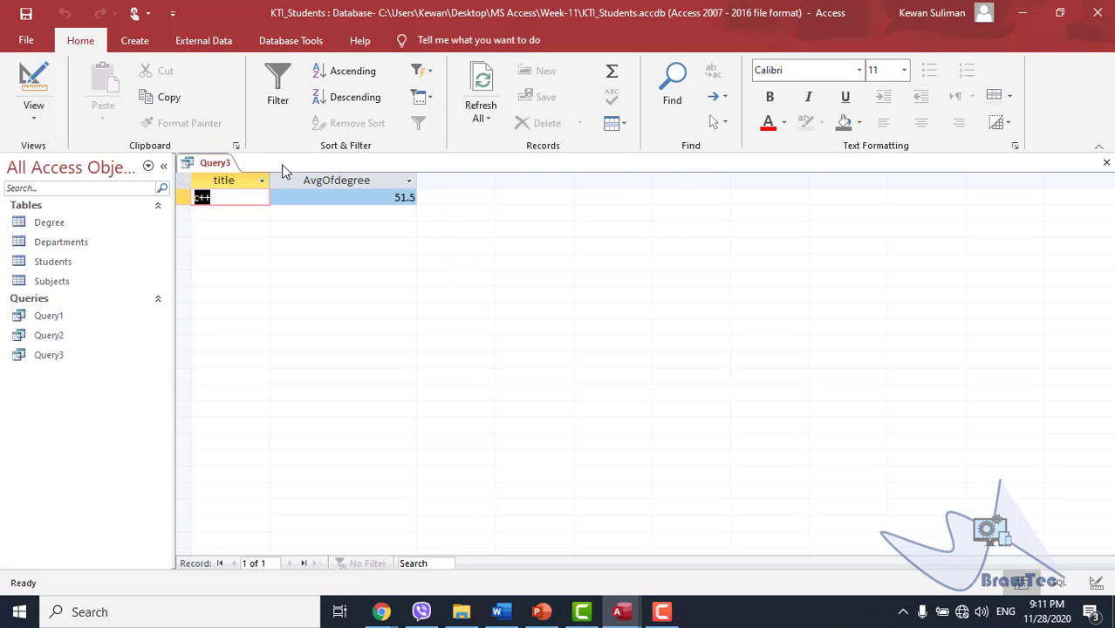
pyautogui.rightClick(221, 169)
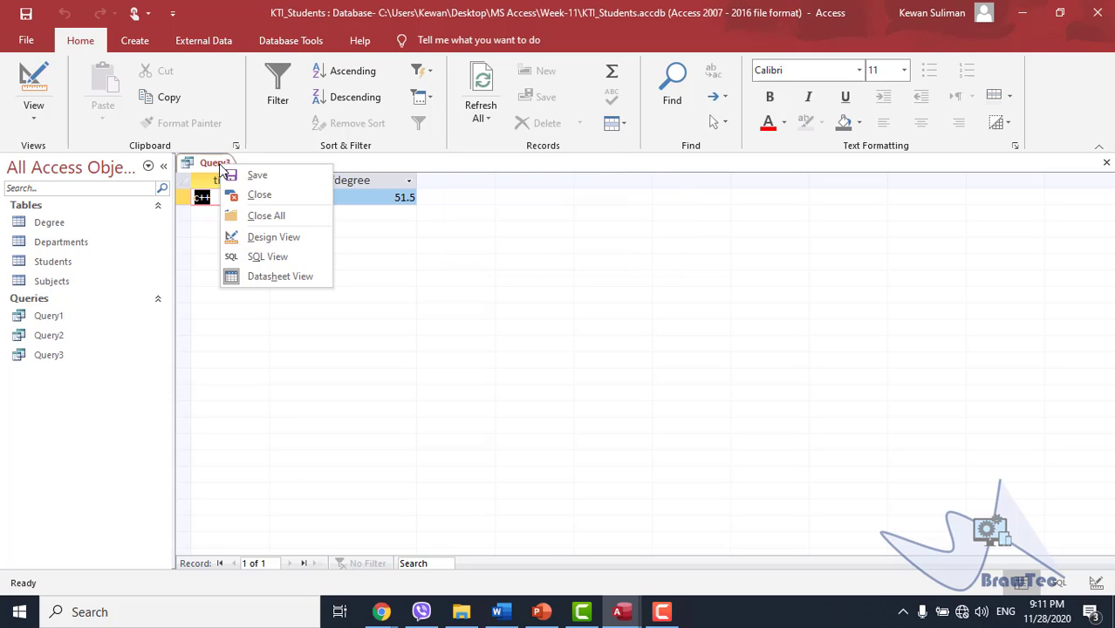
pyautogui.click(266, 193)
pyautogui.click(76, 318)
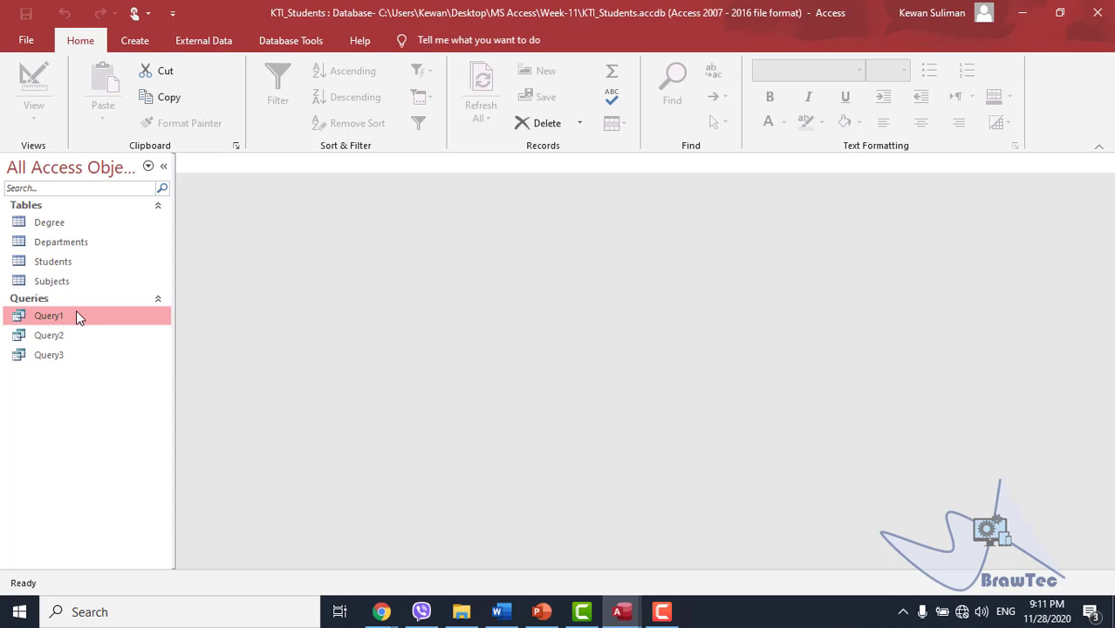